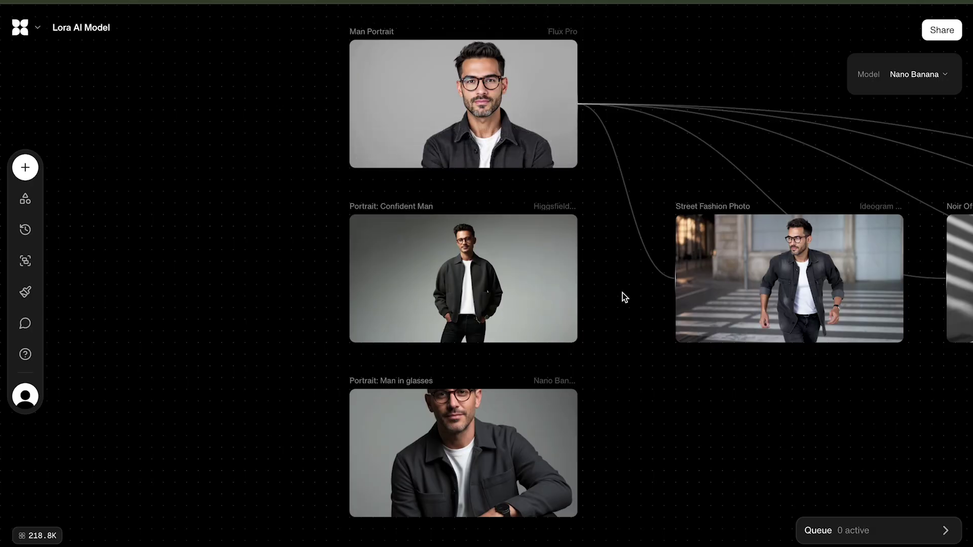
scroll(623, 297, right, 3)
scroll(695, 394, right, 3)
scroll(695, 393, right, 3)
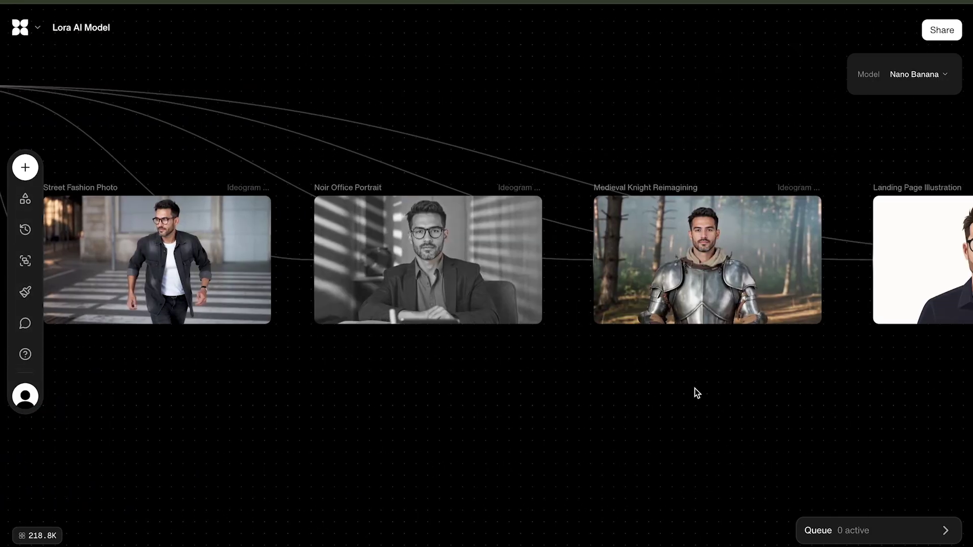
scroll(691, 390, right, 3)
scroll(690, 385, right, 3)
scroll(690, 384, right, 2)
scroll(691, 385, right, 2)
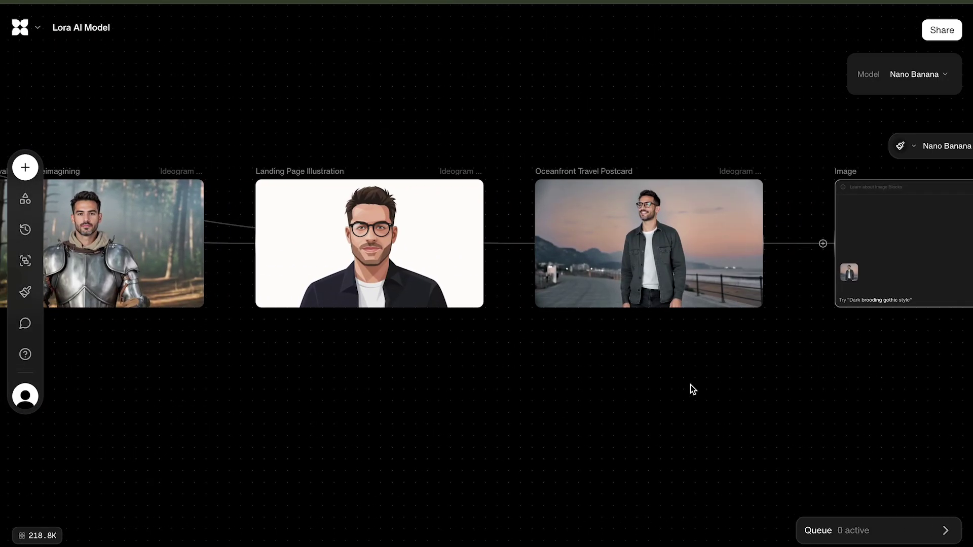
scroll(690, 384, right, 2)
scroll(691, 385, right, 2)
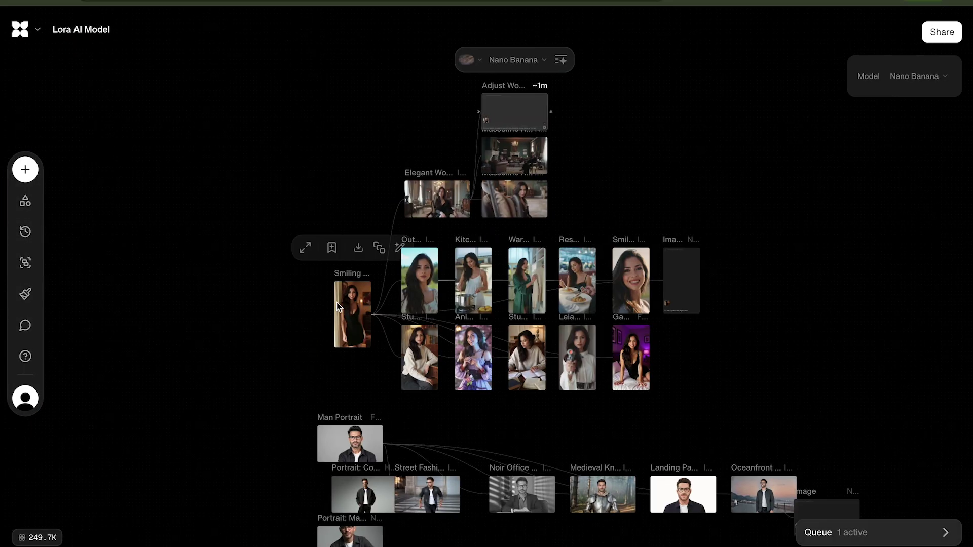
scroll(337, 302, up, 5)
scroll(336, 303, up, 3)
scroll(337, 303, right, 3)
scroll(337, 303, down, 2)
scroll(337, 303, right, 3)
scroll(337, 303, down, 2)
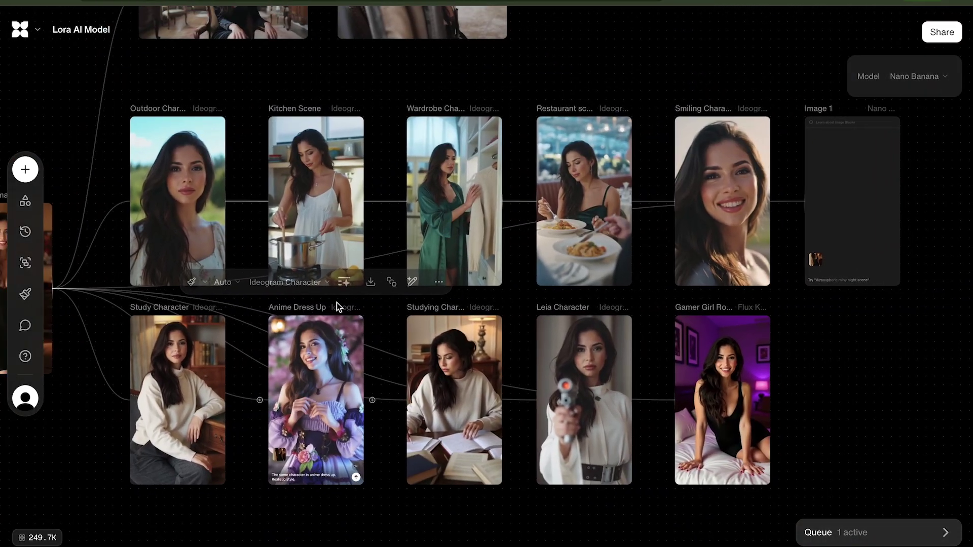
scroll(337, 303, up, 4)
scroll(337, 303, up, 5)
scroll(365, 278, up, 3)
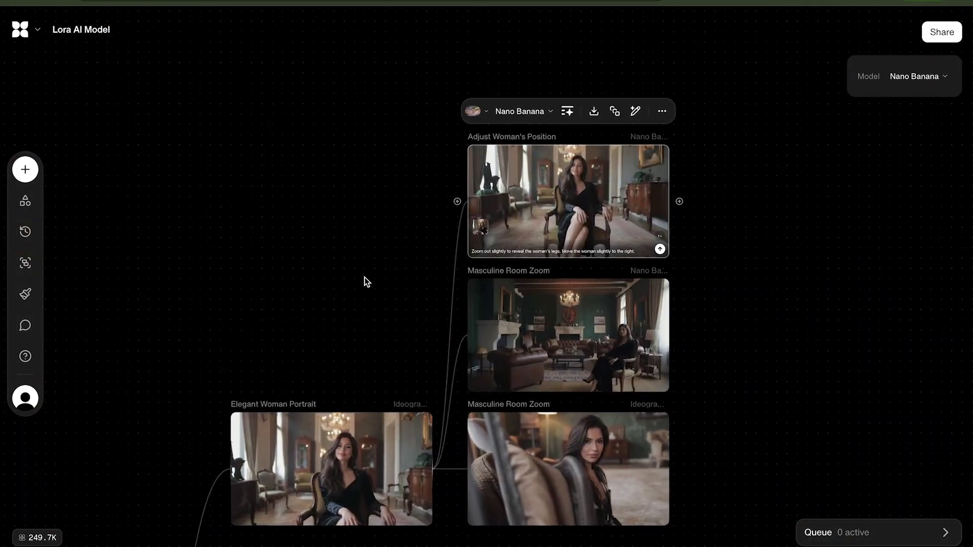
scroll(364, 281, up, 2)
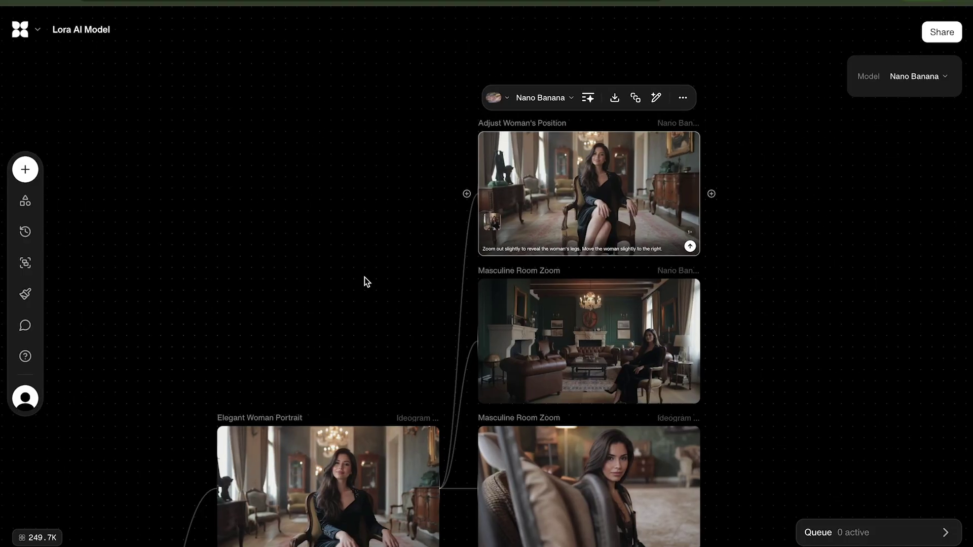
scroll(662, 200, up, 2)
scroll(662, 200, up, 5)
scroll(783, 182, up, 1)
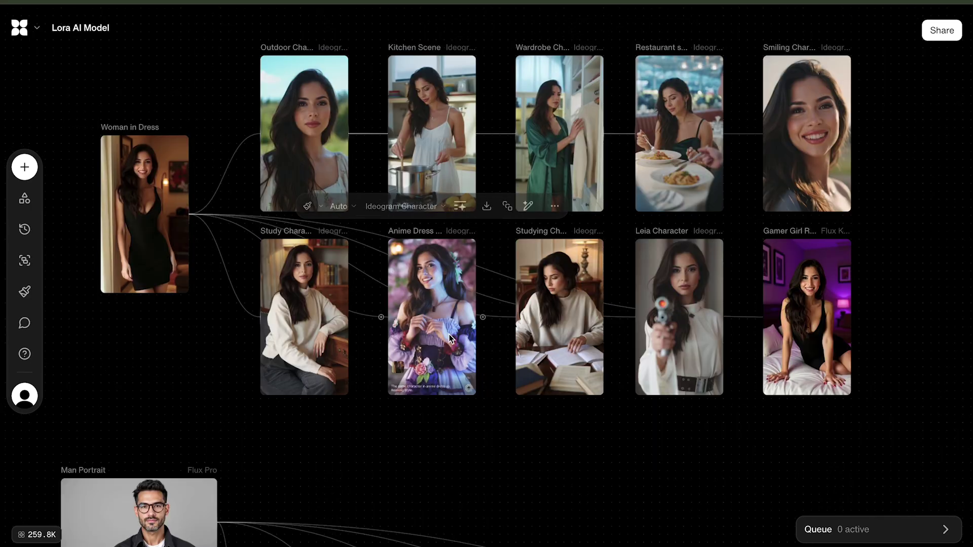
scroll(222, 239, down, 3)
Step: Create a new blank Image node in empty canvas space beside the portraits
double_click(768, 126)
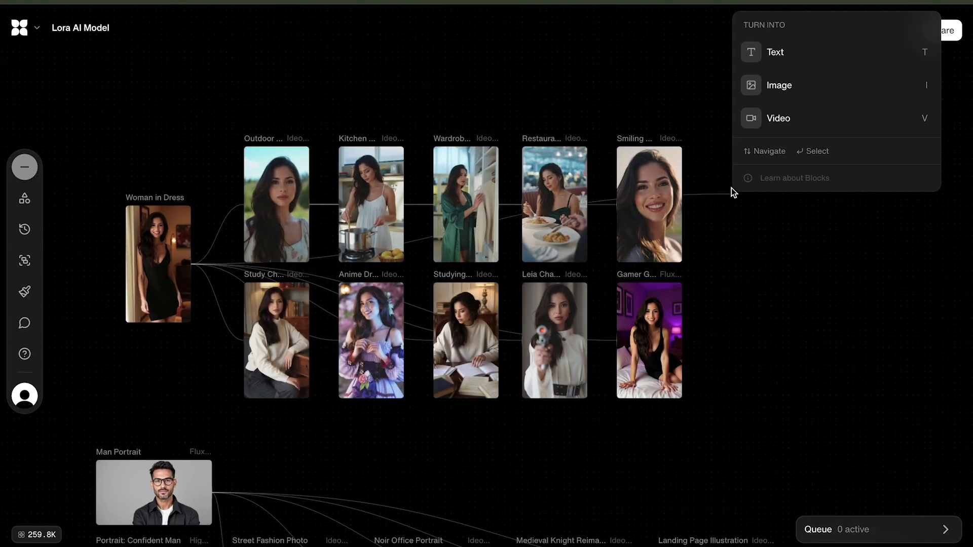
key(i)
scroll(496, 413, down, 2)
scroll(496, 413, down, 5)
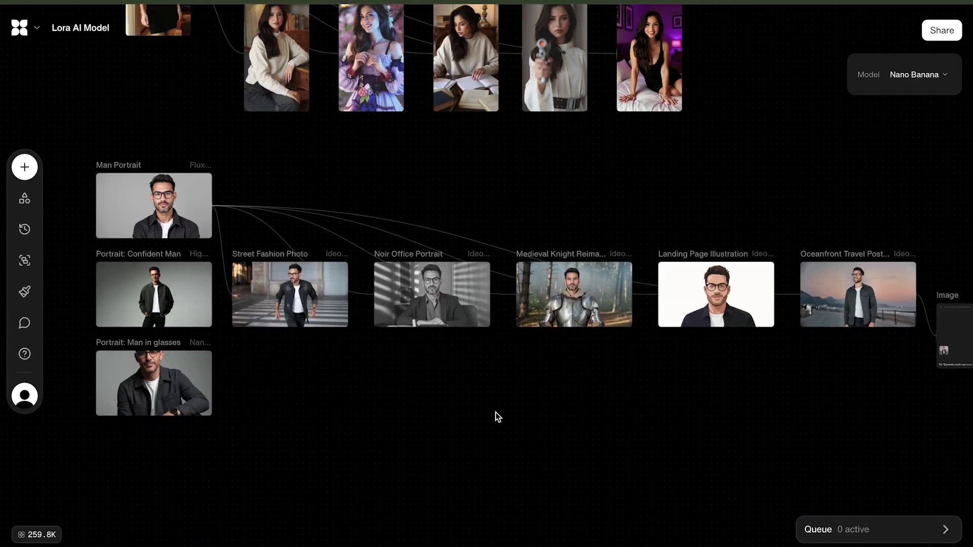
scroll(495, 413, right, 2)
scroll(496, 413, right, 1)
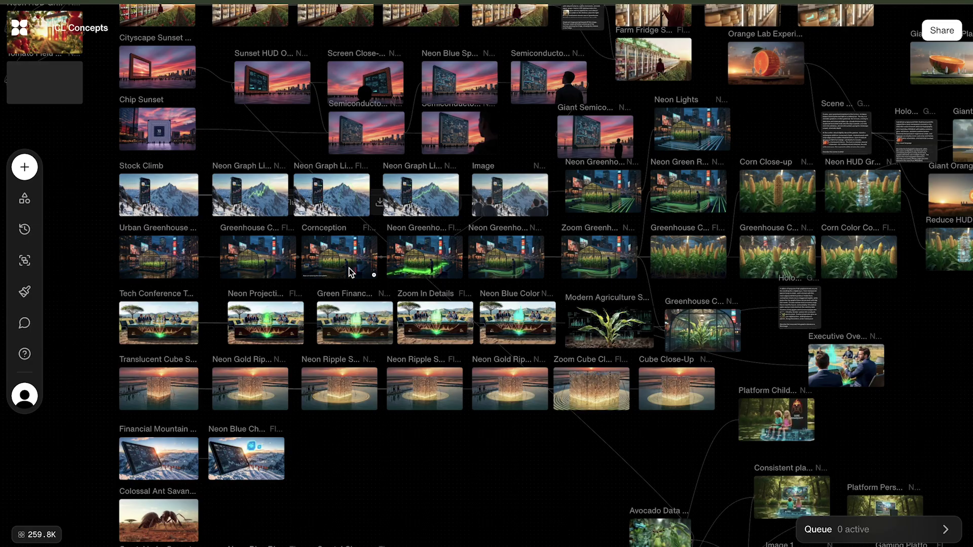
scroll(350, 273, up, 5)
scroll(355, 271, down, 5)
scroll(354, 271, down, 3)
scroll(396, 317, up, 3)
scroll(381, 375, up, 3)
scroll(384, 375, down, 5)
scroll(384, 375, down, 3)
scroll(552, 295, down, 5)
scroll(547, 286, down, 2)
scroll(540, 275, up, 3)
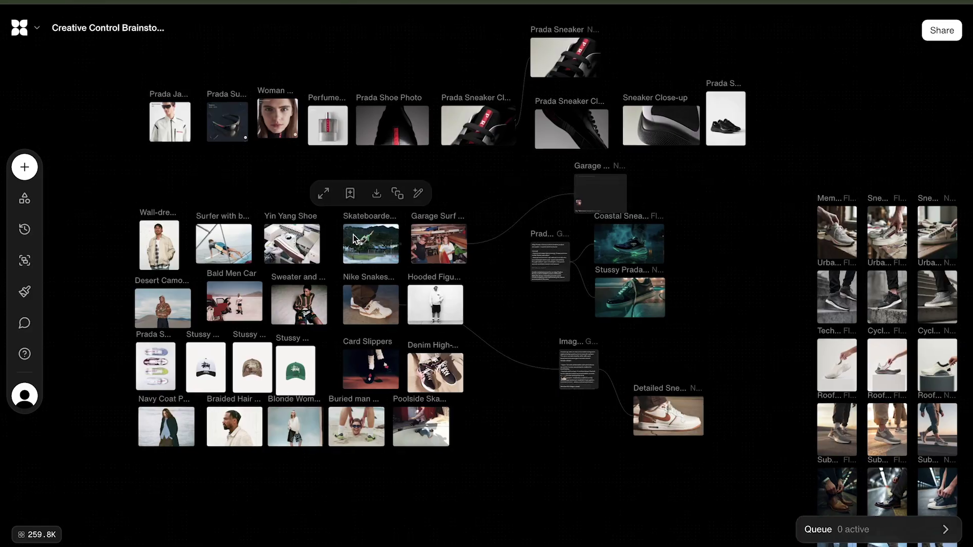
scroll(328, 267, up, 3)
scroll(532, 261, down, 3)
scroll(570, 250, up, 5)
scroll(759, 213, up, 3)
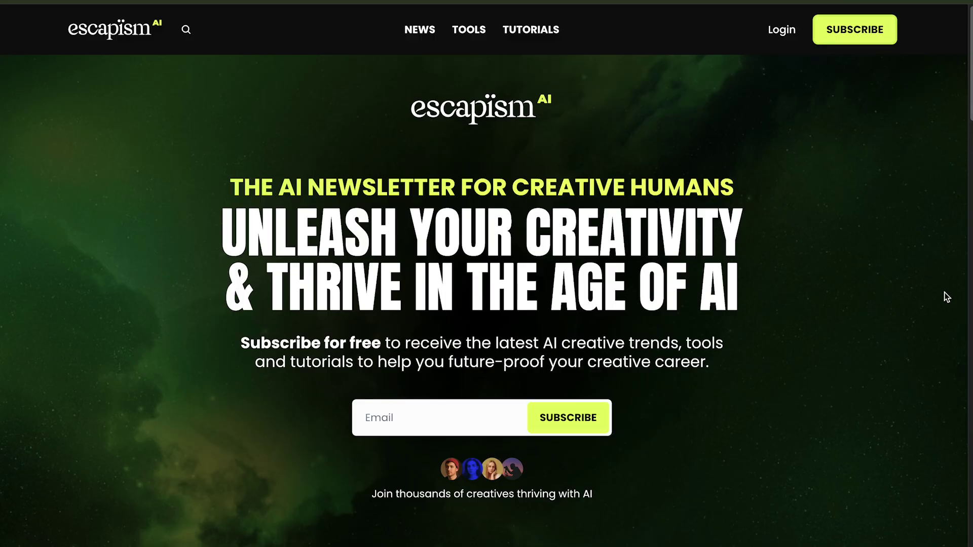
scroll(946, 296, down, 1)
scroll(944, 295, down, 5)
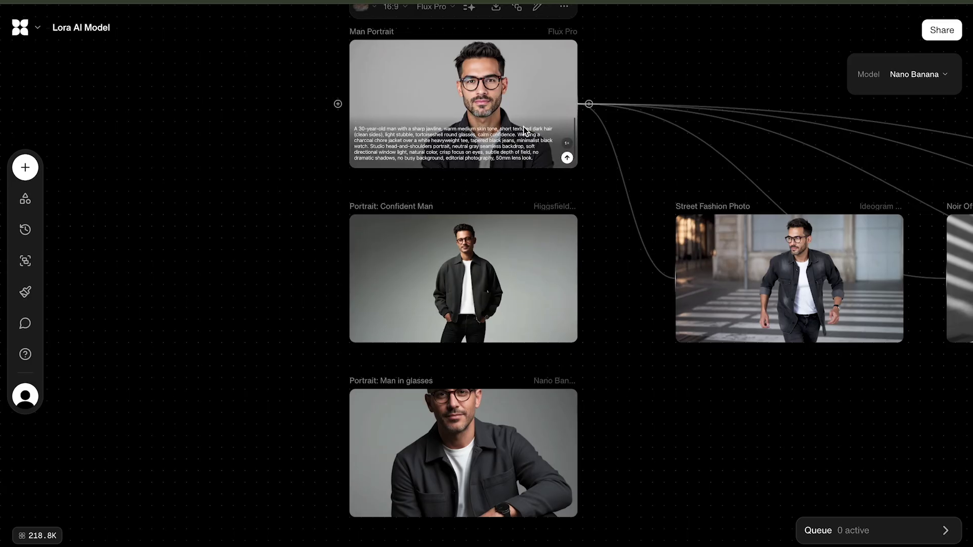
scroll(623, 293, right, 5)
scroll(665, 380, right, 5)
scroll(695, 393, right, 5)
scroll(691, 392, right, 5)
scroll(691, 390, right, 3)
scroll(690, 390, right, 5)
scroll(691, 389, right, 2)
scroll(690, 389, right, 5)
scroll(688, 386, right, 1)
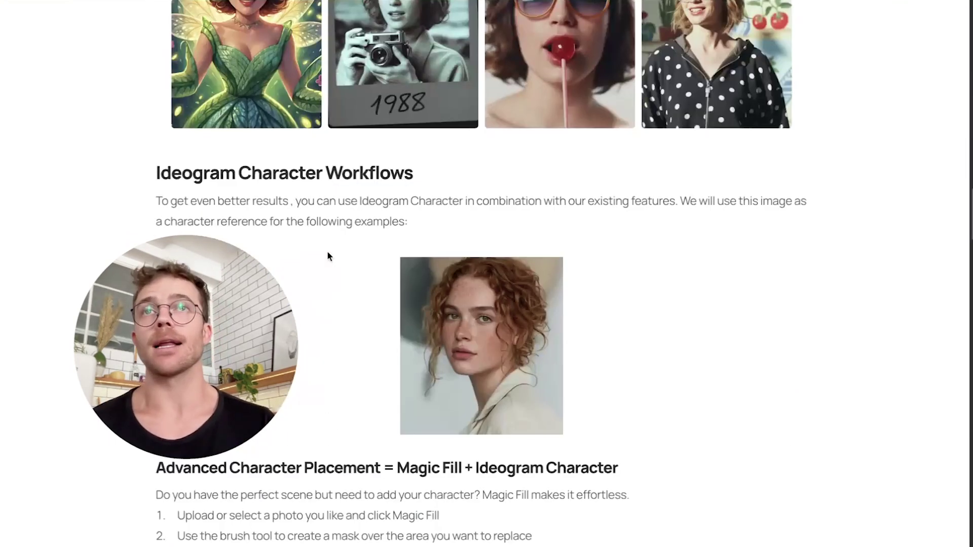
scroll(349, 233, down, 1)
scroll(351, 234, down, 1)
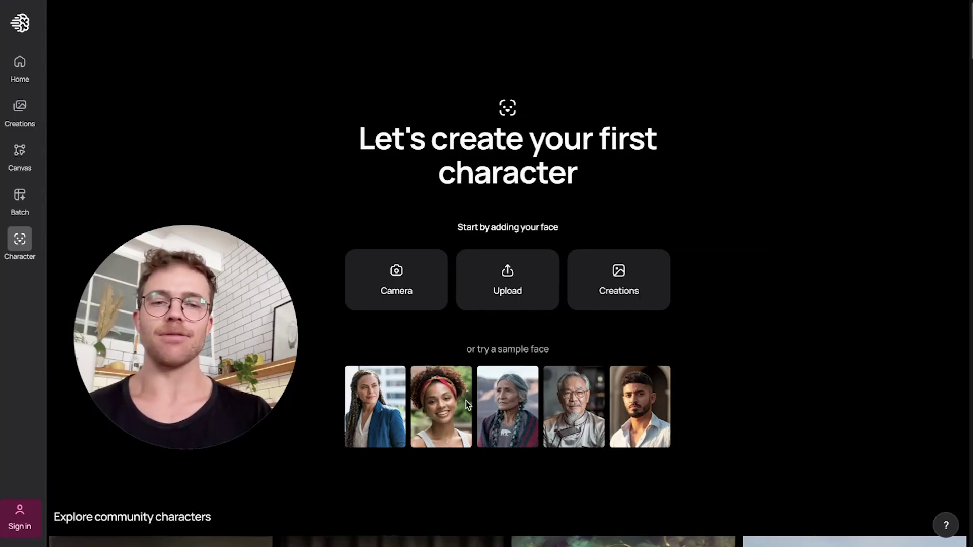
scroll(466, 401, down, 10)
scroll(465, 401, down, 5)
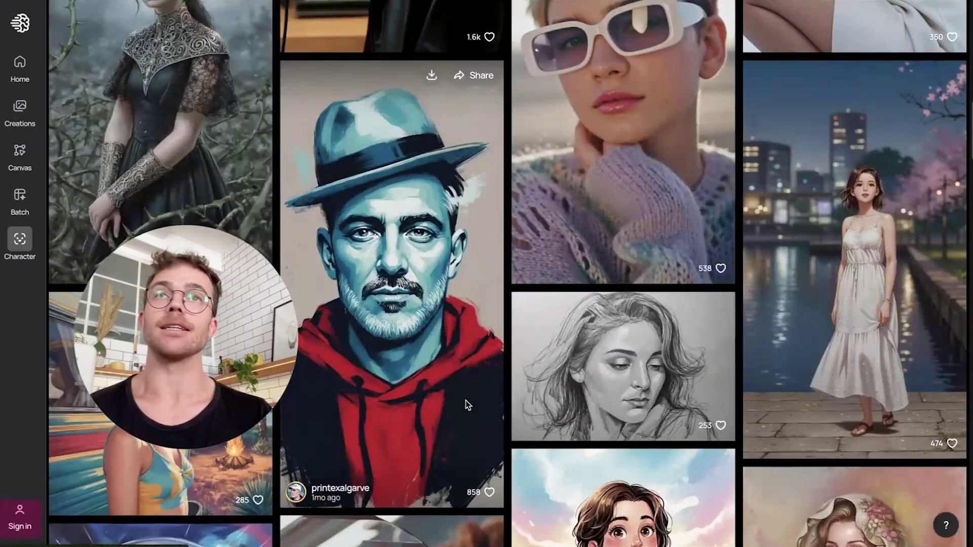
scroll(466, 401, down, 1)
scroll(466, 401, down, 4)
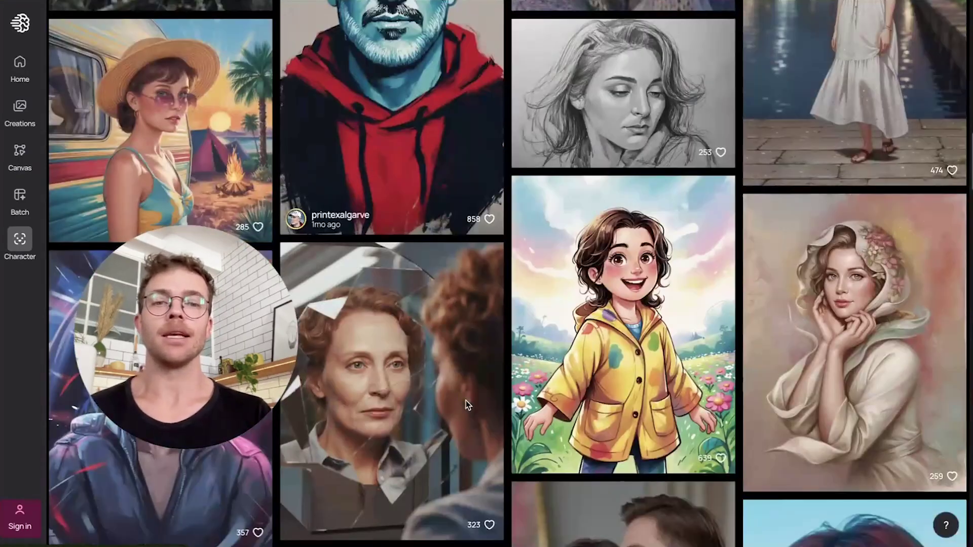
scroll(466, 401, down, 4)
scroll(466, 401, down, 1)
scroll(467, 401, down, 5)
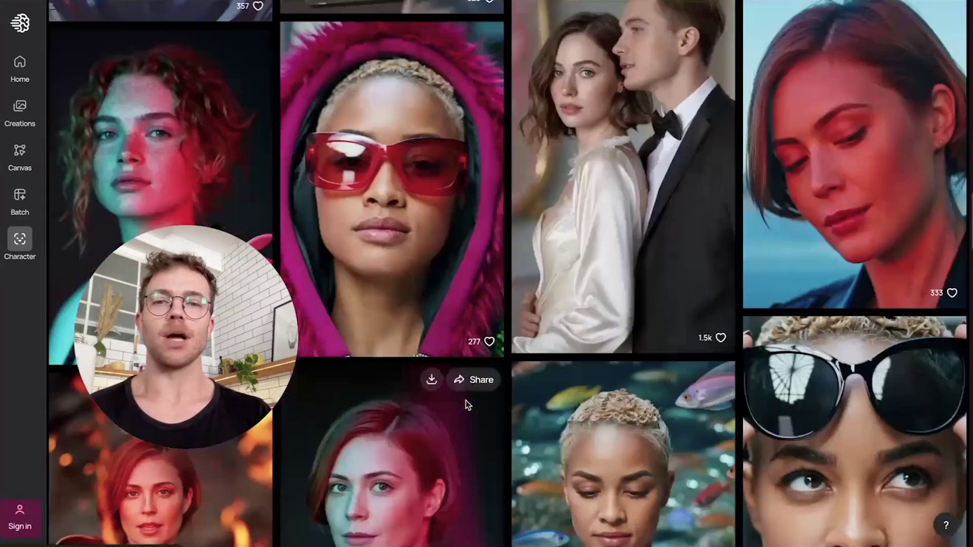
scroll(466, 400, down, 2)
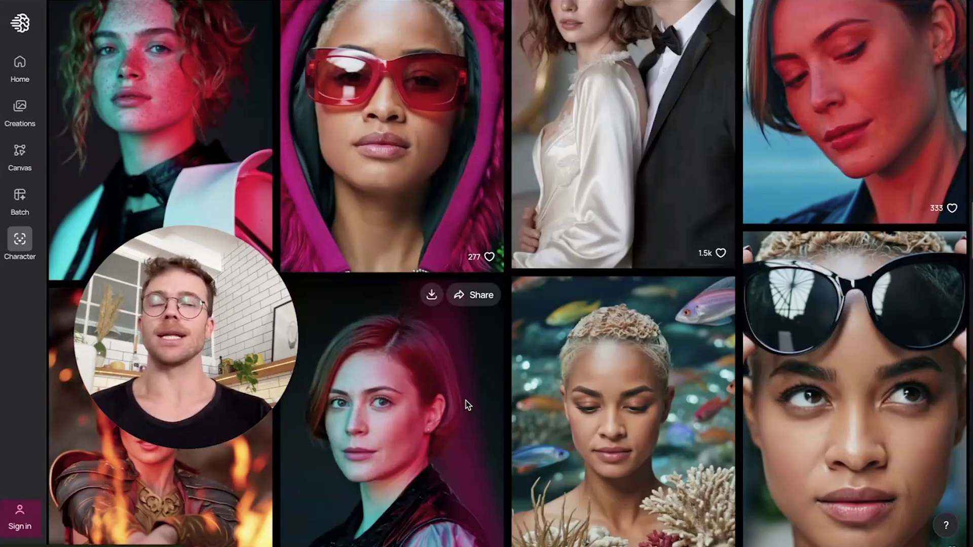
scroll(466, 401, down, 1)
scroll(466, 401, down, 2)
scroll(467, 401, down, 2)
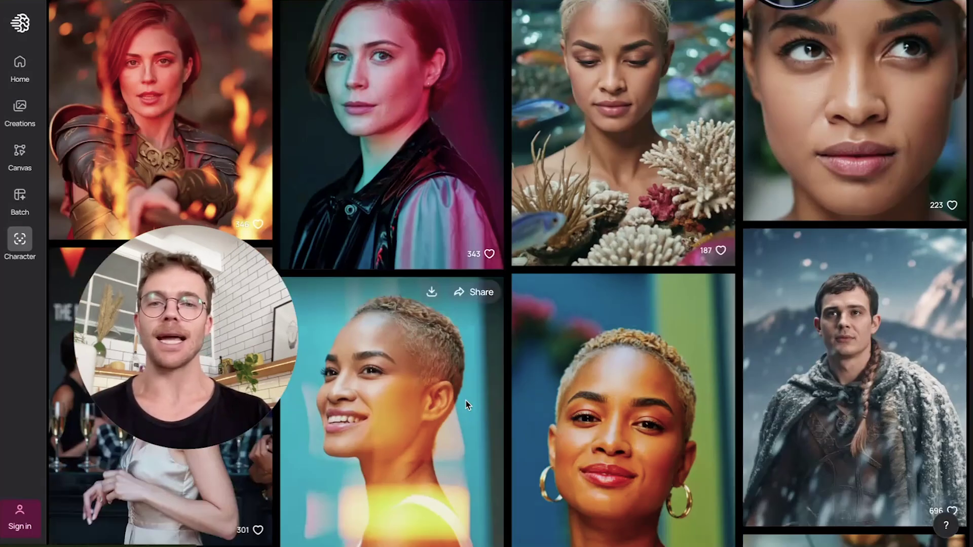
scroll(464, 399, down, 1)
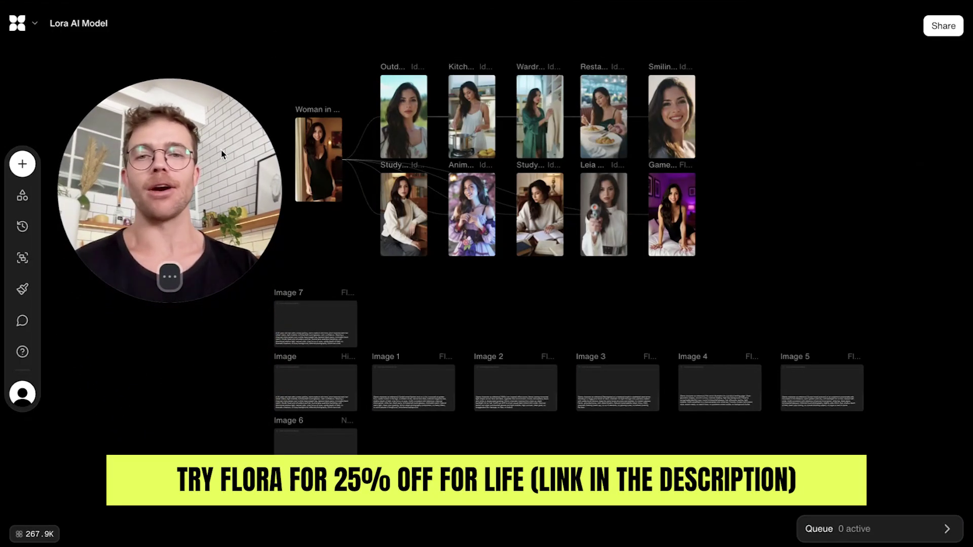
scroll(338, 166, up, 5)
scroll(330, 166, up, 3)
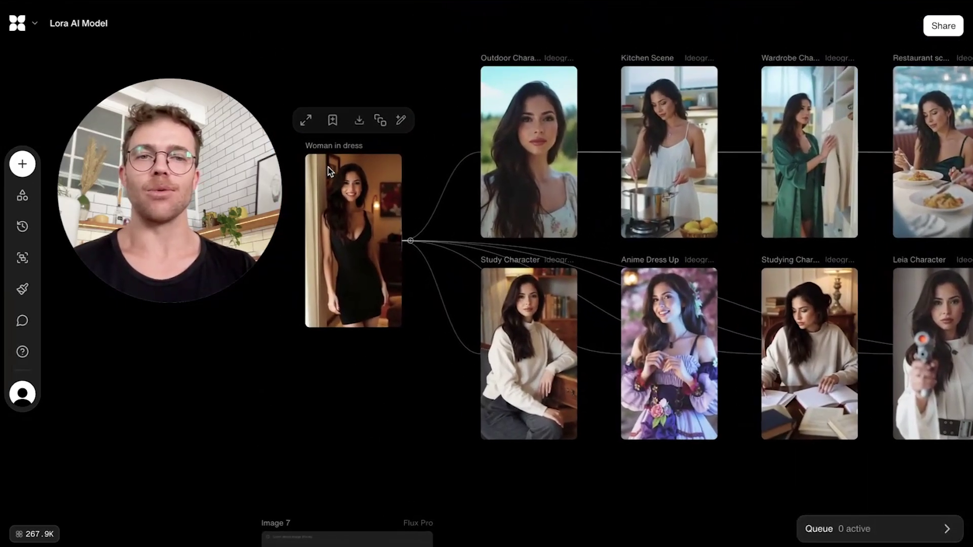
scroll(345, 216, up, 3)
scroll(344, 216, up, 2)
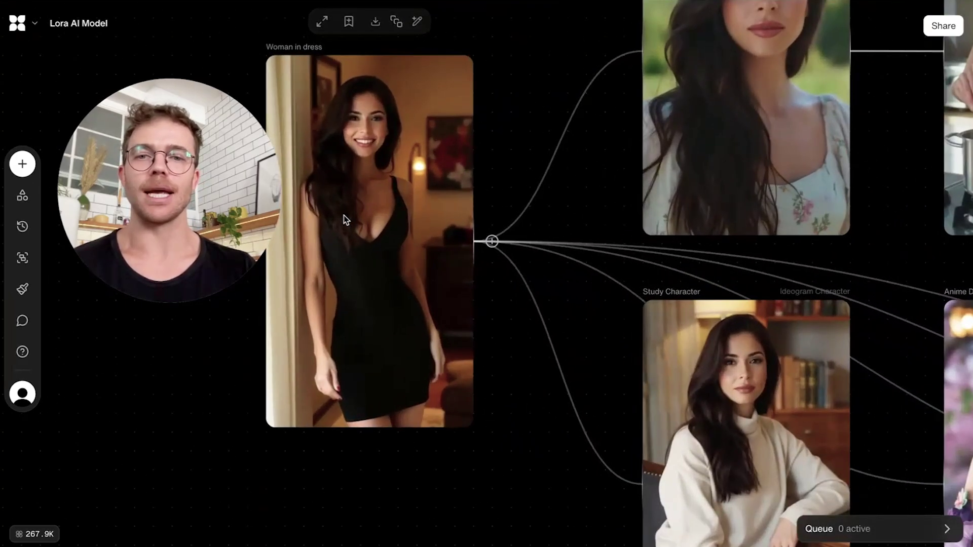
scroll(344, 216, down, 1)
scroll(344, 215, down, 3)
scroll(476, 217, right, 5)
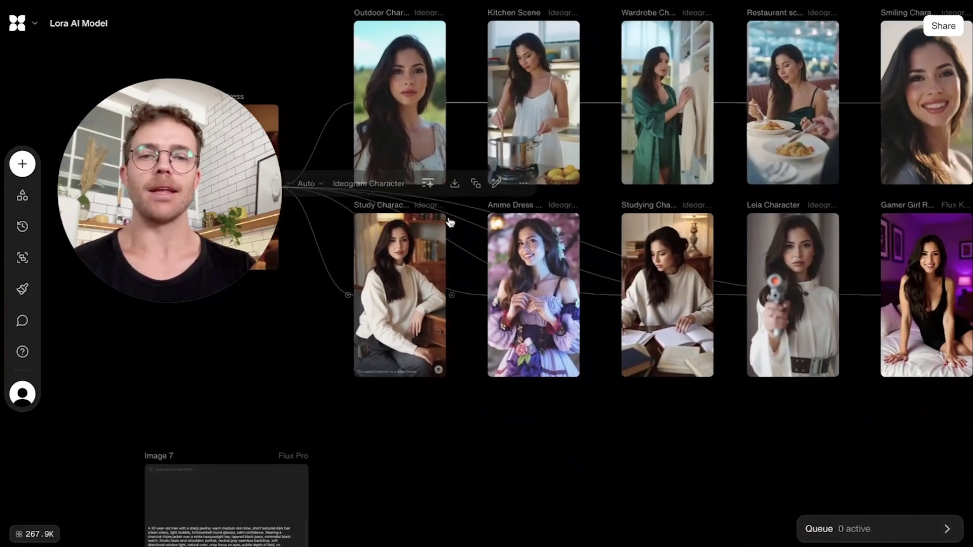
scroll(759, 197, right, 2)
scroll(758, 197, up, 2)
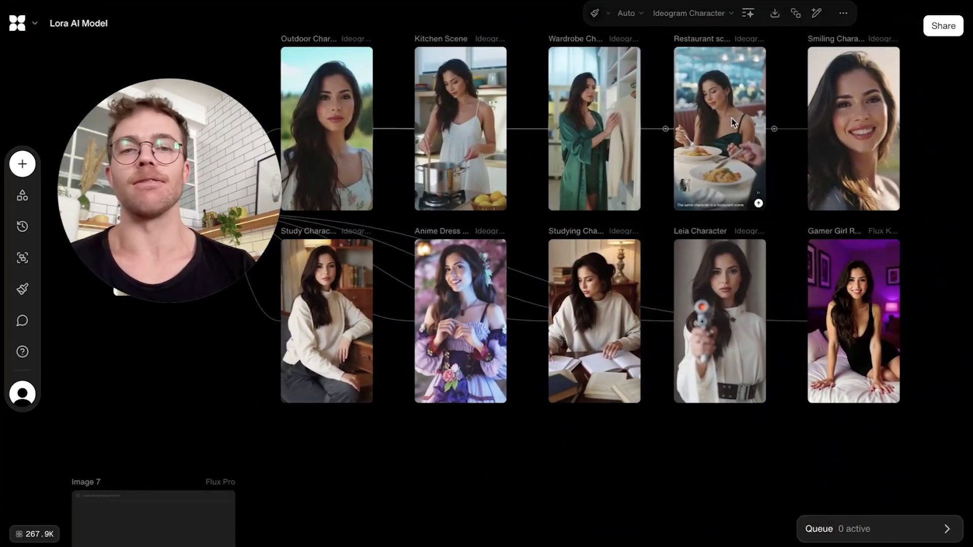
scroll(649, 207, down, 5)
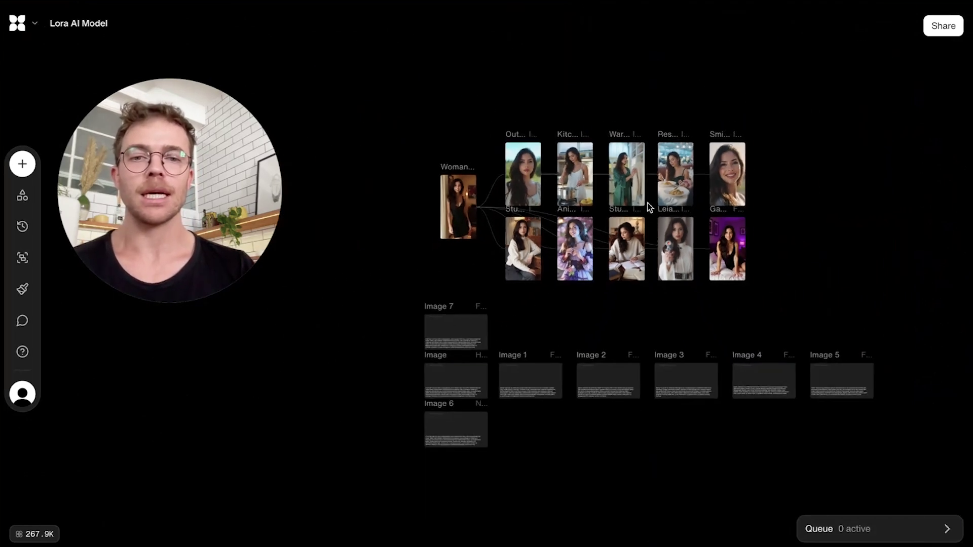
scroll(649, 208, down, 3)
scroll(649, 207, down, 1)
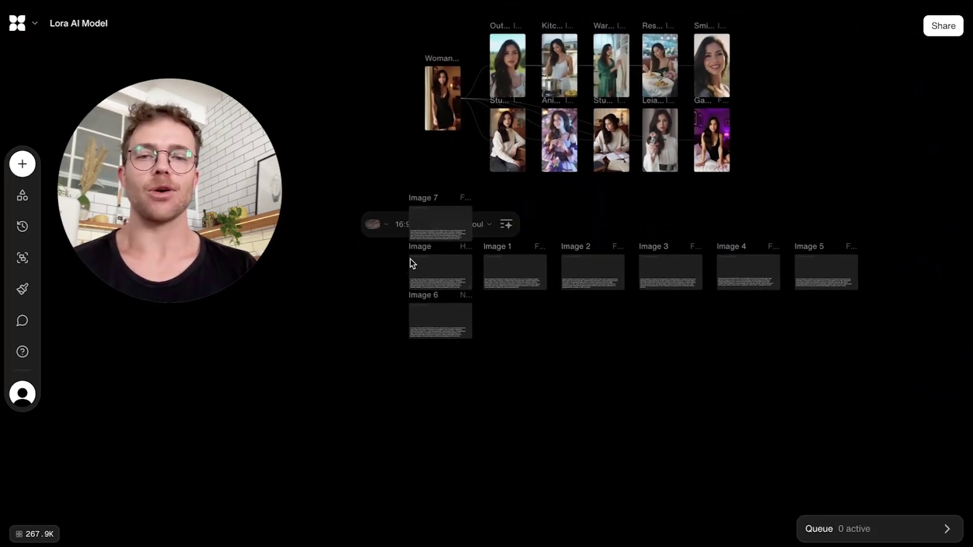
scroll(436, 266, up, 5)
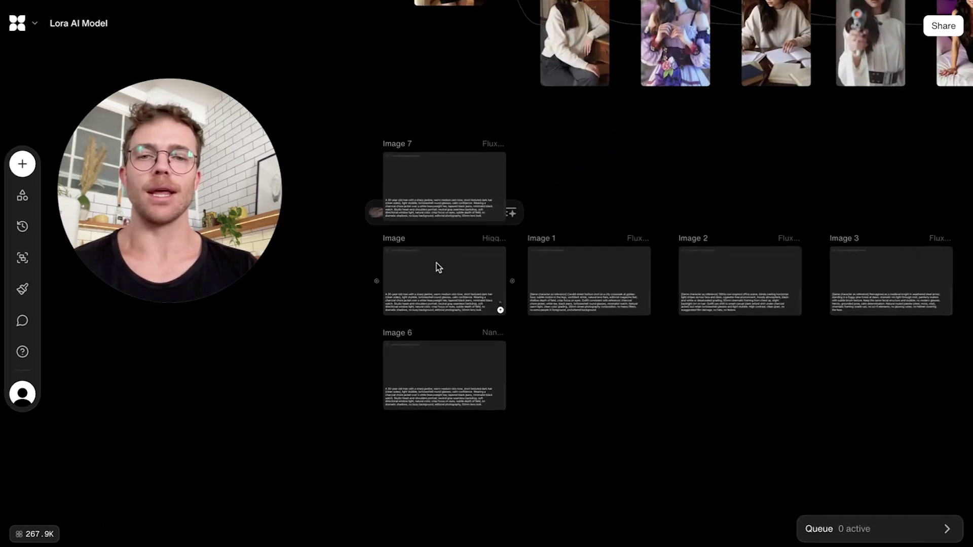
scroll(436, 267, up, 2)
scroll(437, 267, down, 3)
scroll(436, 266, down, 1)
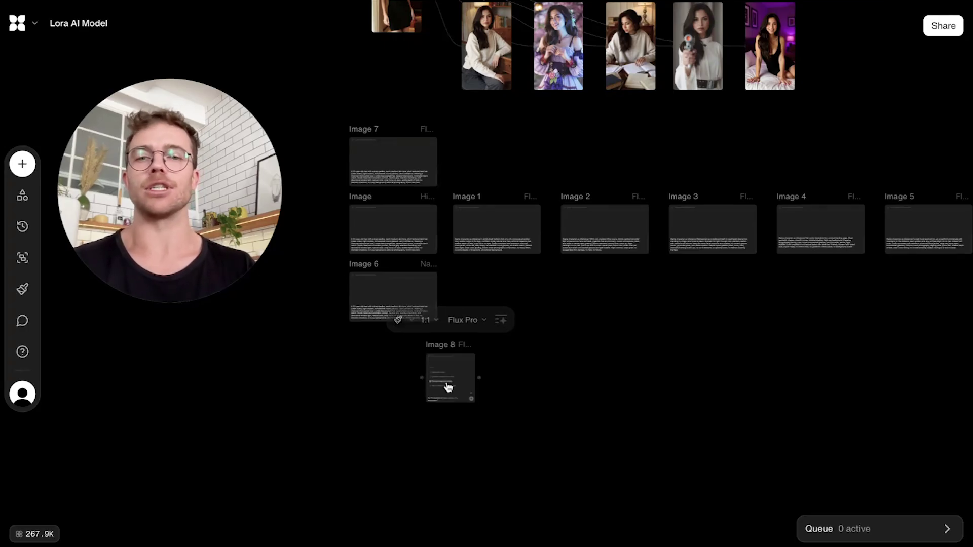
Step: Browse the featured ready-made workflows list, then close it
click(31, 163)
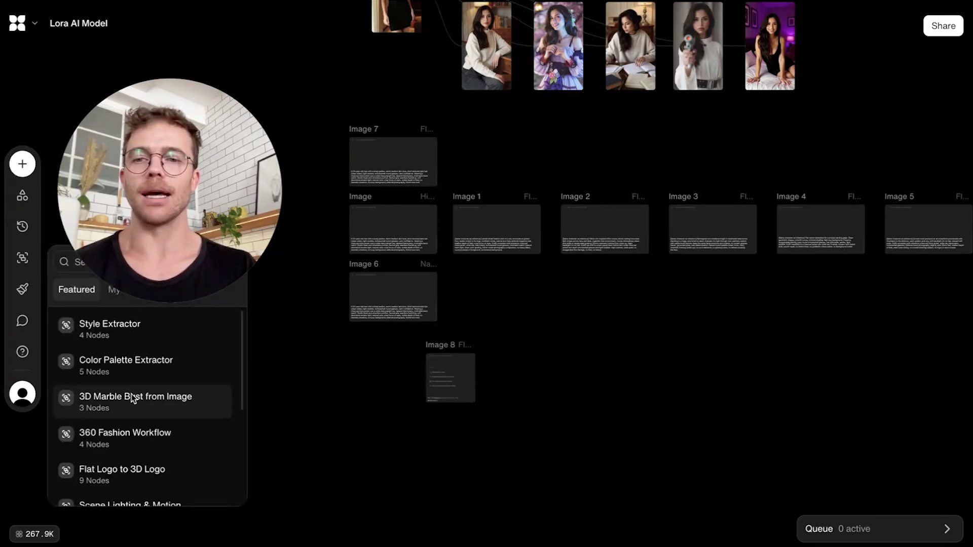
click(325, 354)
drag(191, 189, 221, 396)
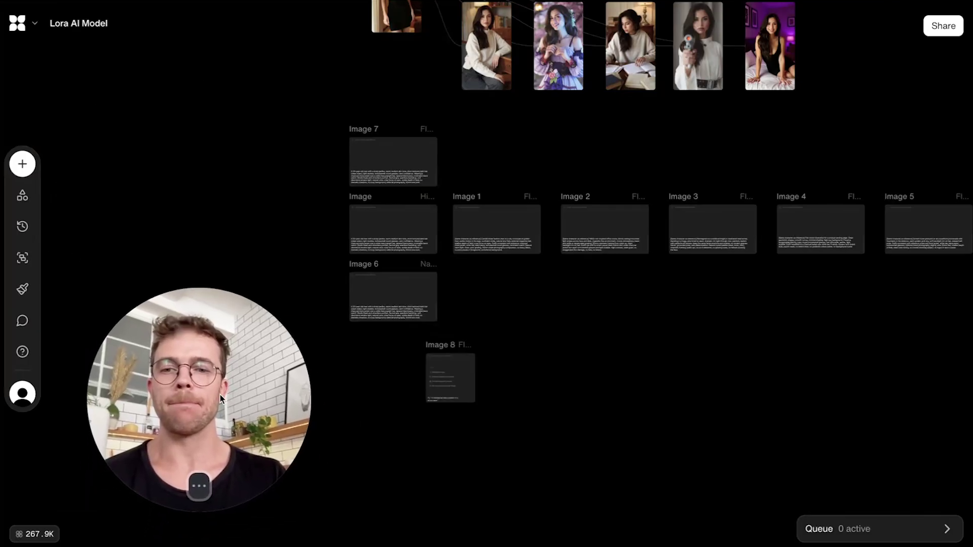
Step: Box-select the Image 8 block and delete it, without adding any block
click(30, 164)
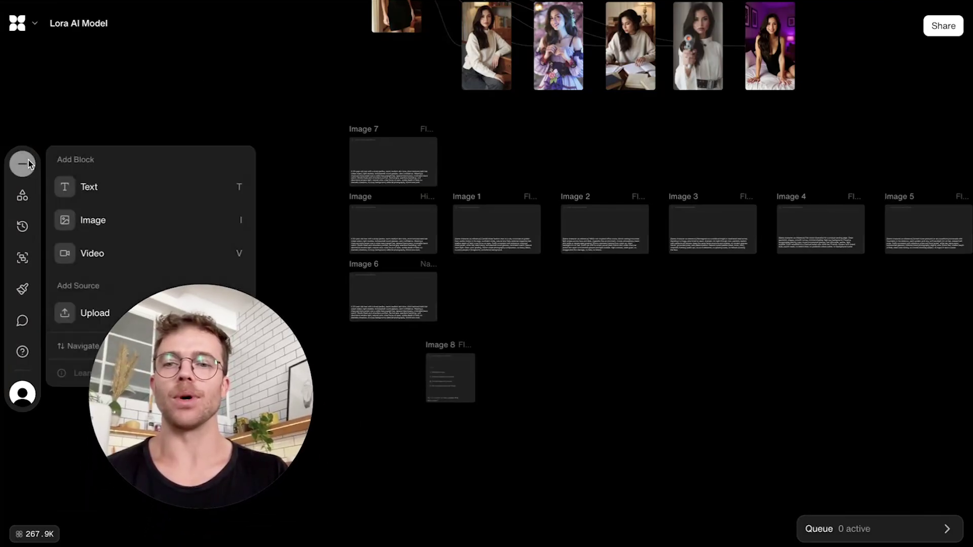
click(30, 165)
drag(474, 409, 407, 319)
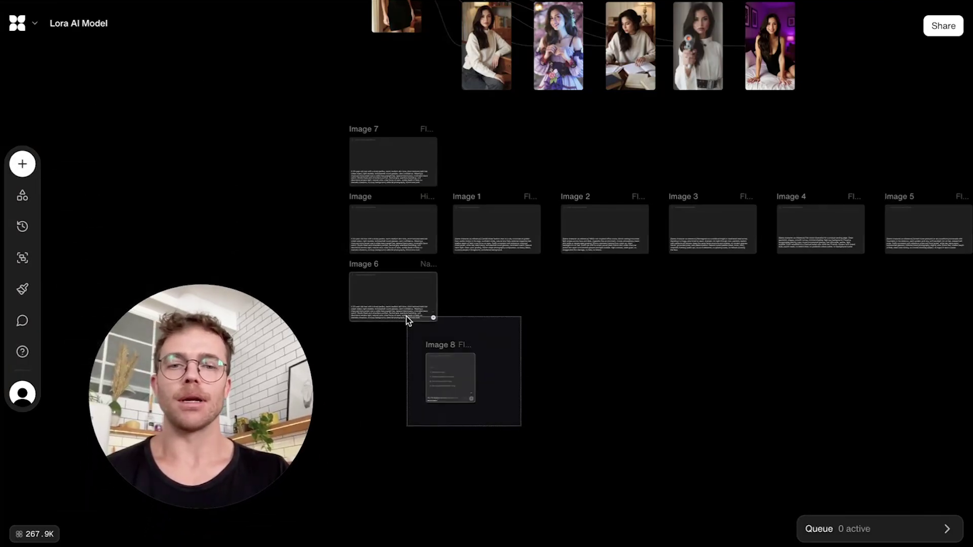
key(Delete)
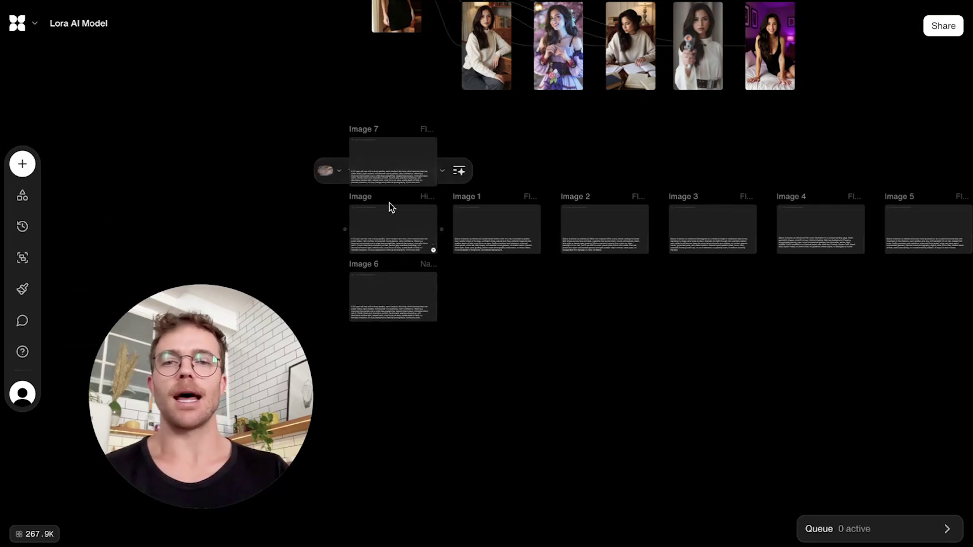
scroll(388, 203, up, 3)
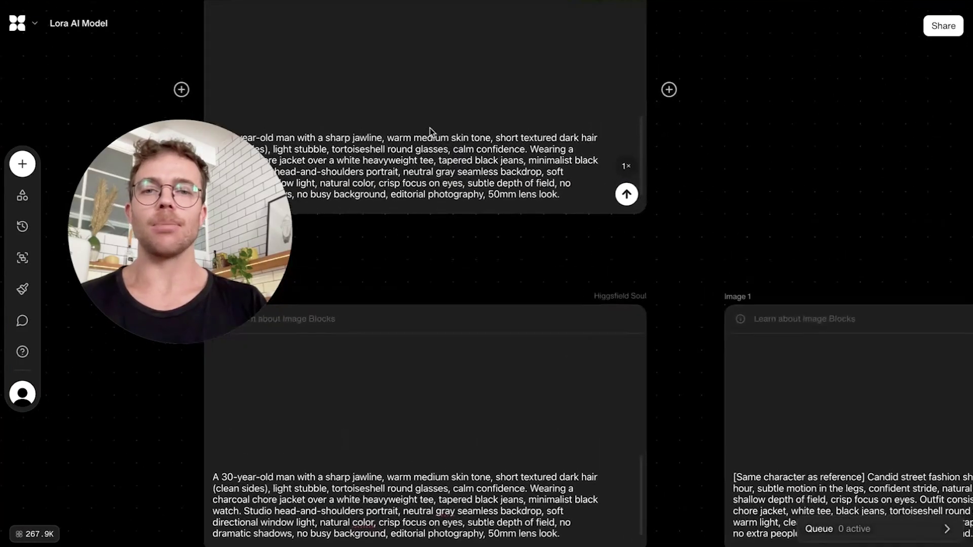
scroll(430, 127, up, 3)
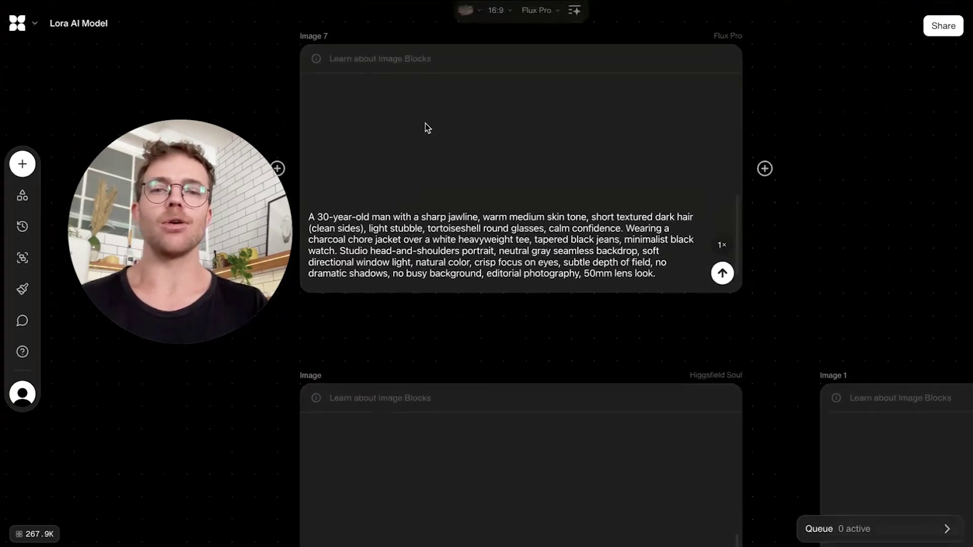
scroll(426, 127, left, 2)
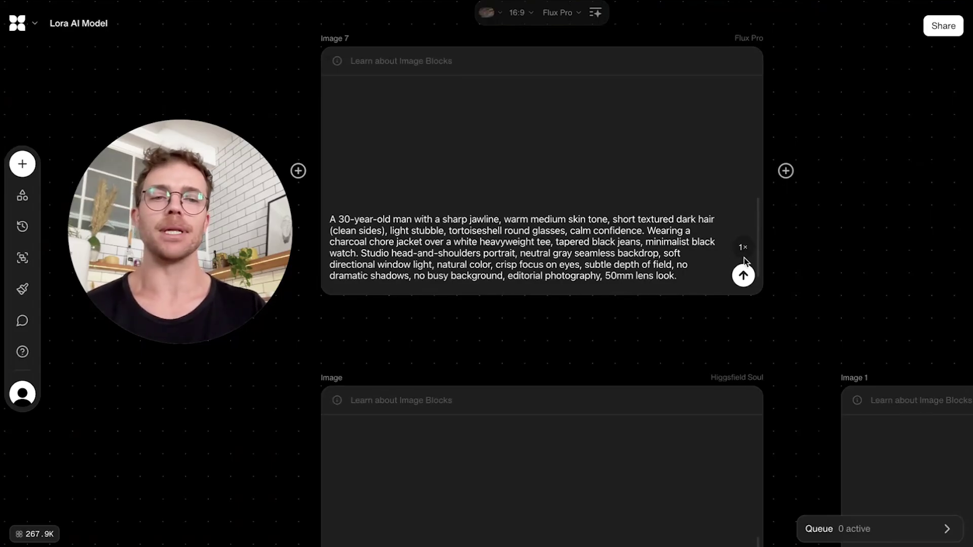
scroll(637, 203, down, 2)
scroll(639, 202, up, 1)
scroll(640, 204, up, 2)
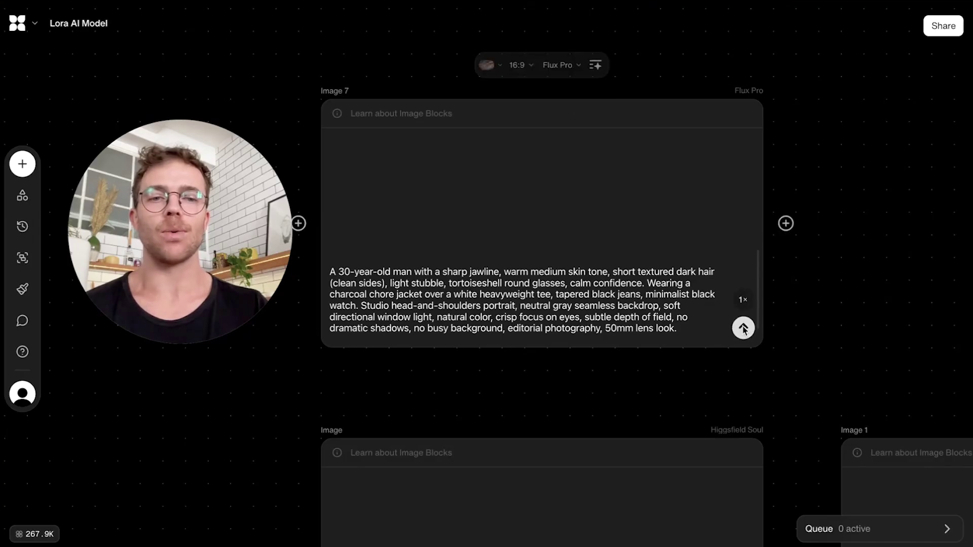
Step: Queue the portrait on Image 7 (Flux Pro), Higgsfield Soul and Image 6 (Nano Banana)
click(744, 328)
scroll(694, 311, down, 4)
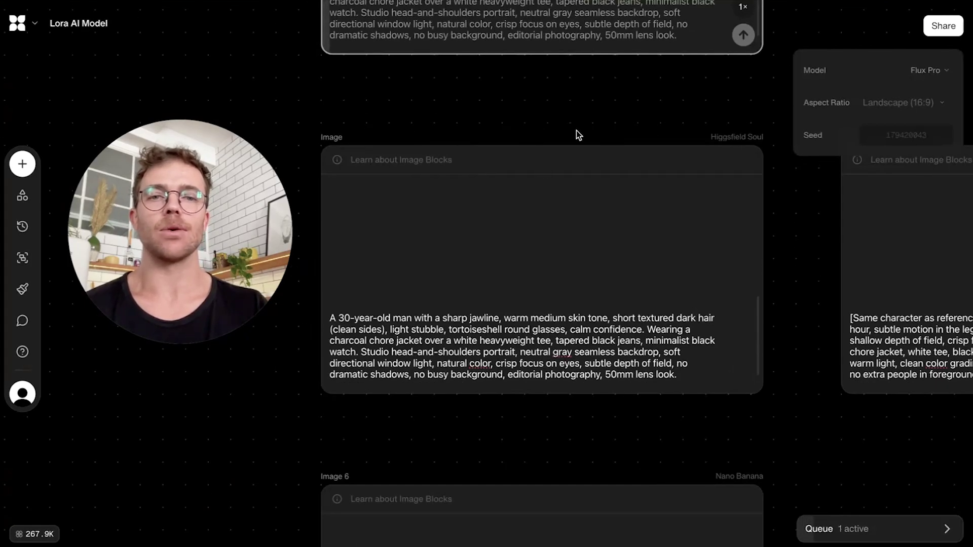
click(744, 374)
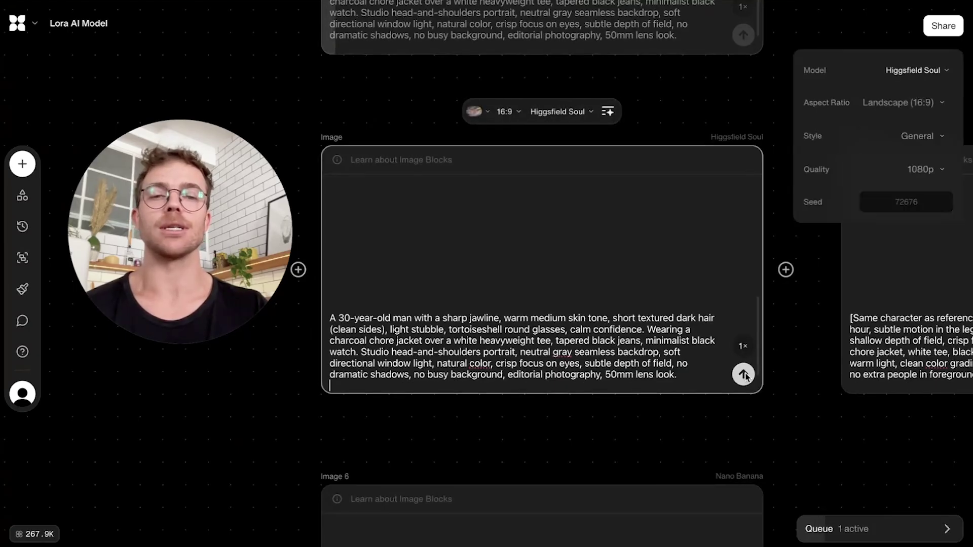
scroll(682, 275, down, 2)
scroll(681, 277, down, 5)
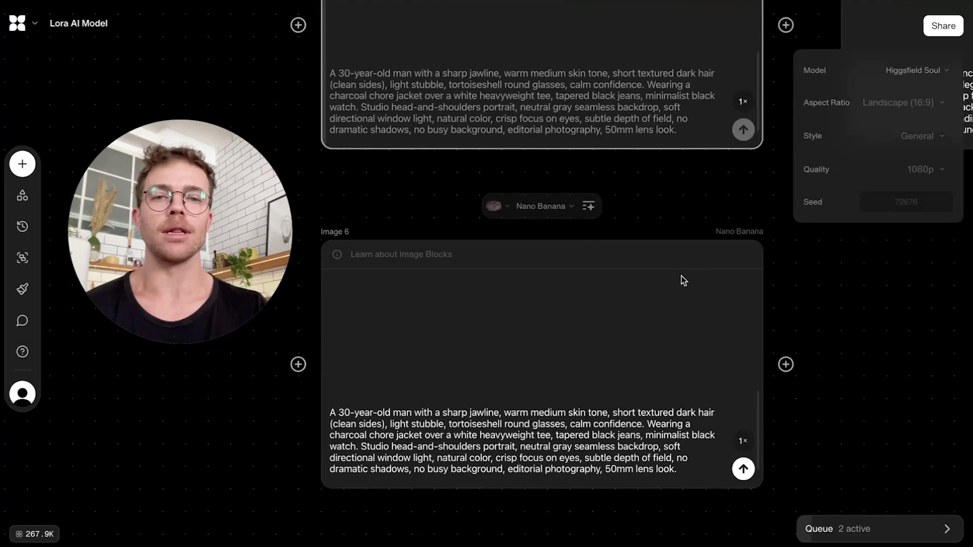
click(743, 404)
click(744, 405)
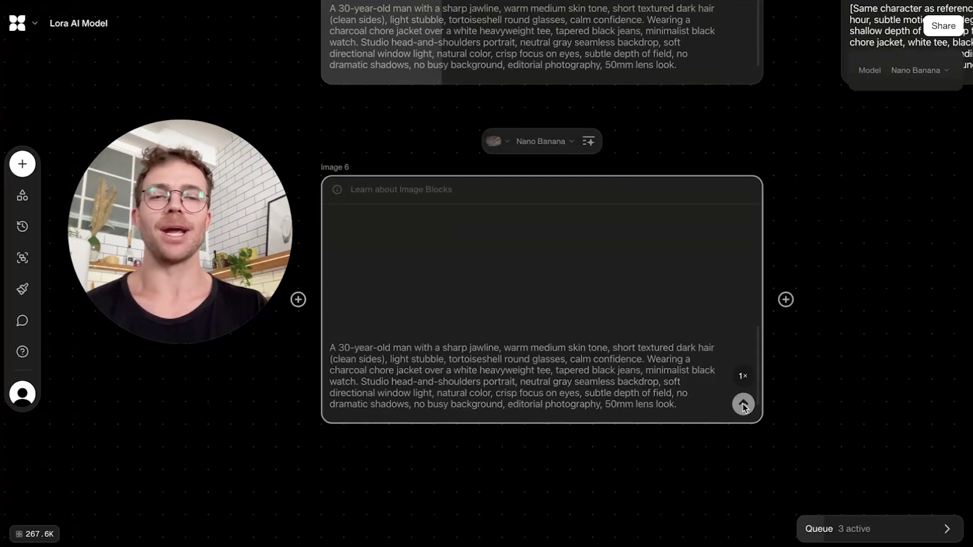
scroll(720, 253, down, 2)
scroll(718, 252, down, 3)
scroll(718, 247, up, 2)
scroll(716, 247, up, 3)
scroll(651, 139, up, 2)
scroll(613, 93, up, 2)
scroll(613, 92, right, 3)
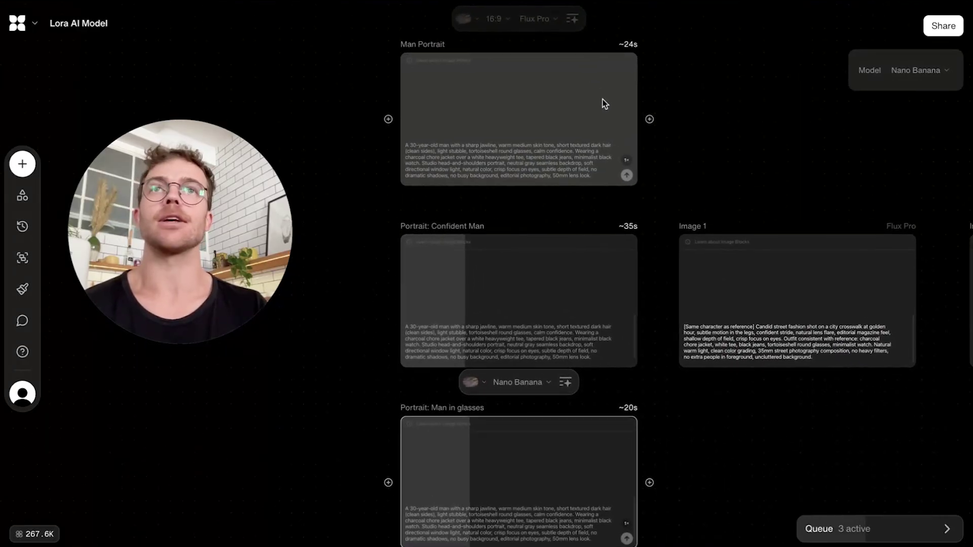
scroll(603, 99, left, 1)
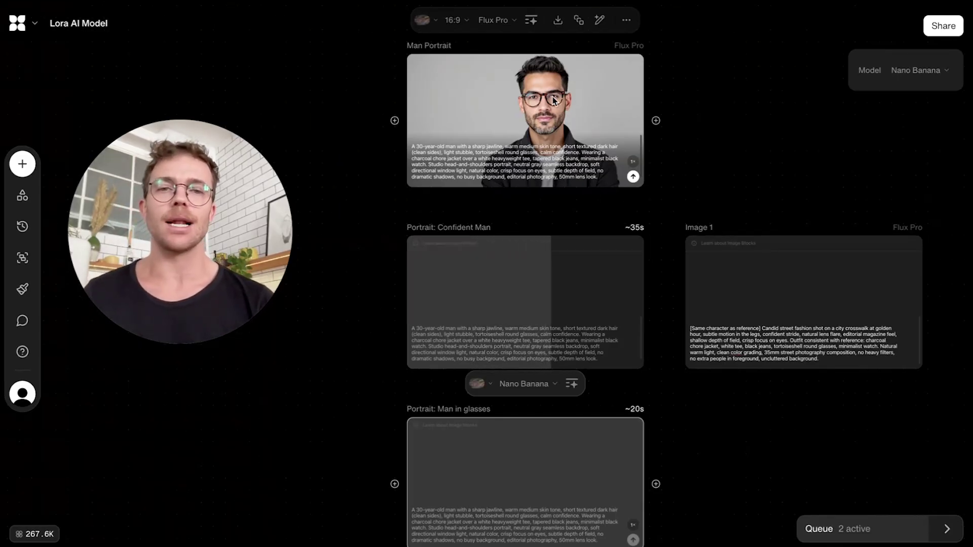
scroll(560, 125, up, 5)
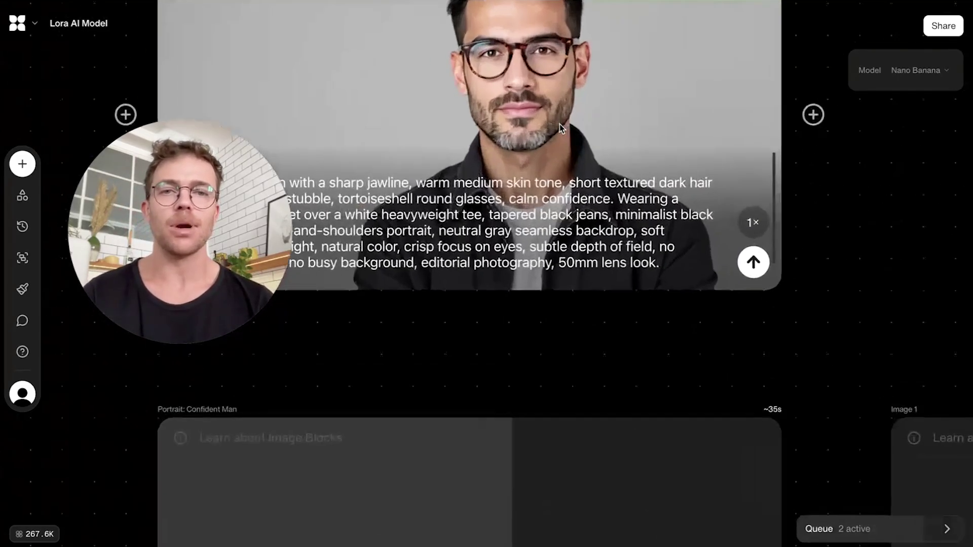
scroll(559, 124, up, 3)
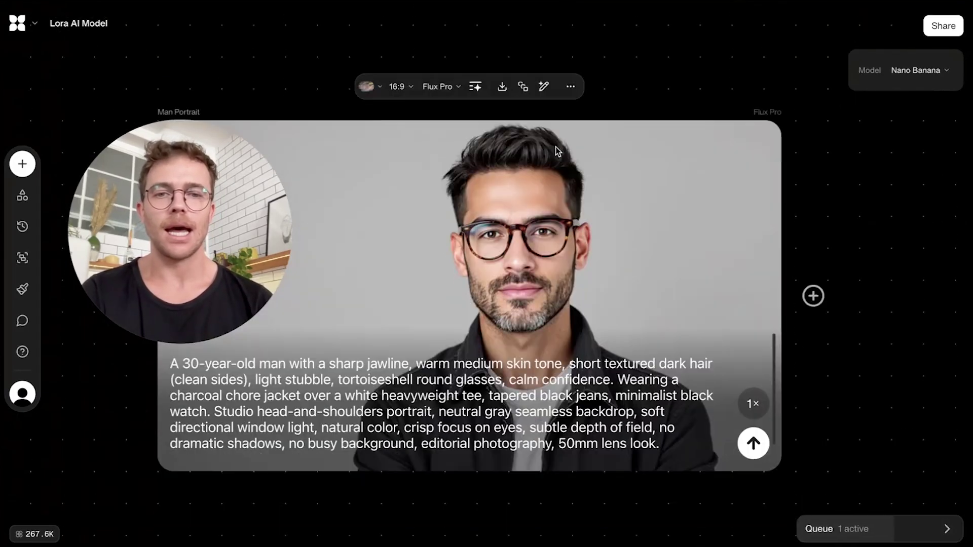
scroll(548, 192, down, 1)
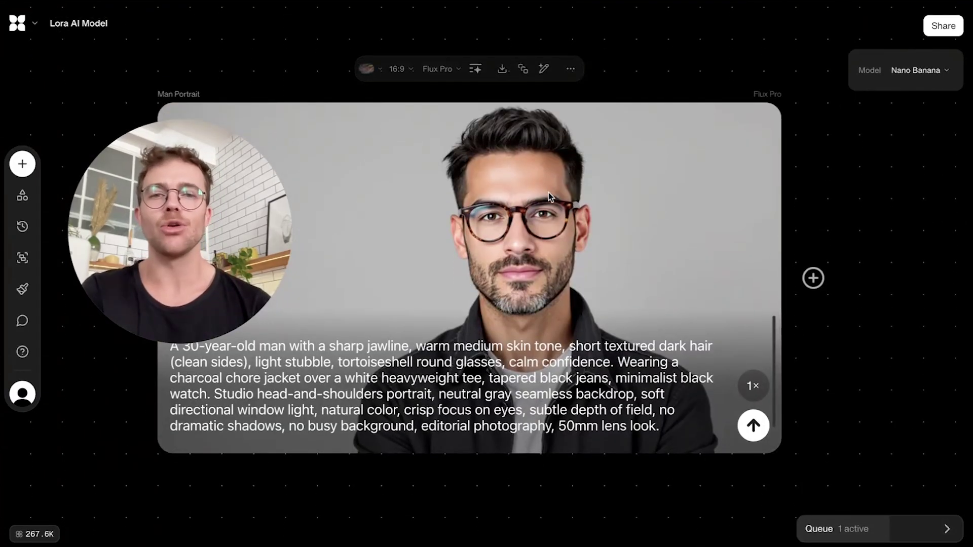
scroll(548, 193, down, 3)
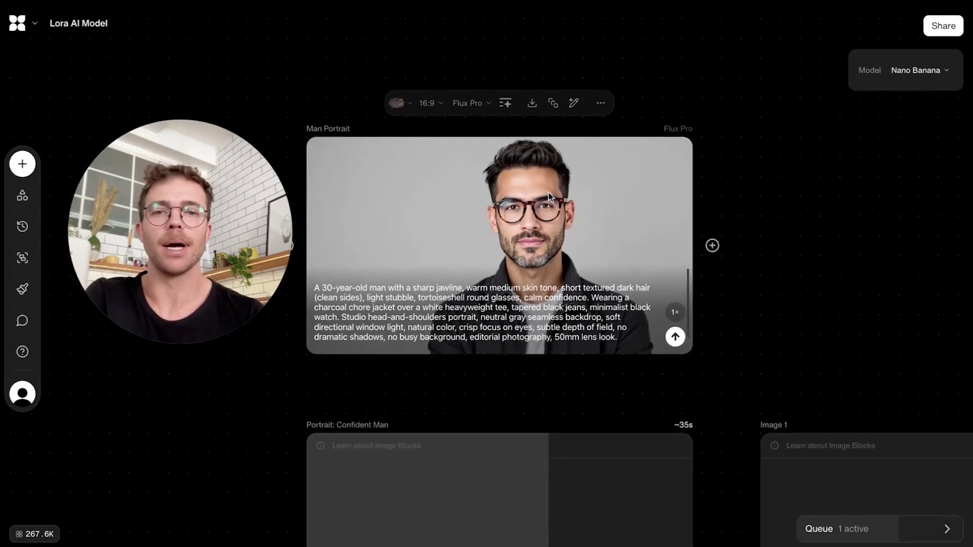
scroll(548, 193, down, 3)
scroll(549, 193, down, 1)
scroll(548, 193, down, 1)
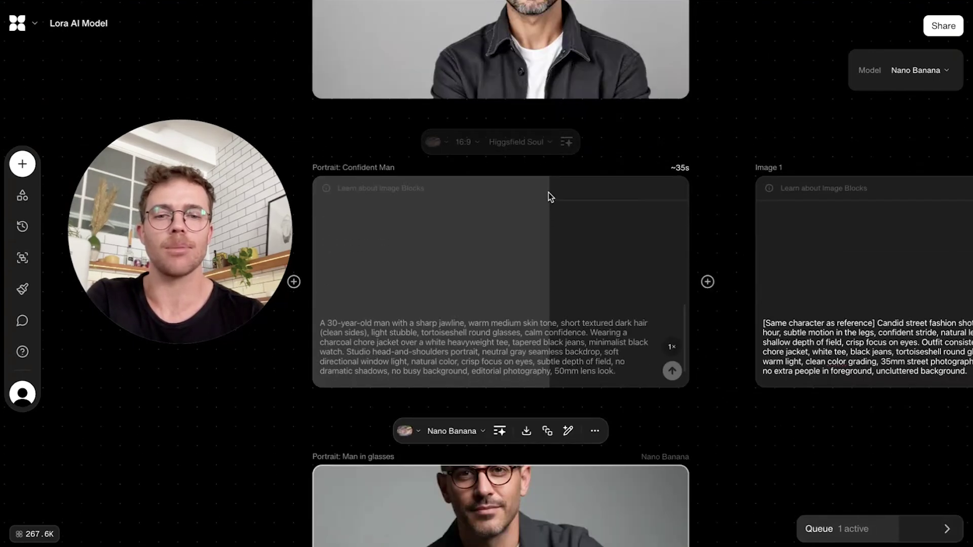
scroll(548, 192, down, 3)
scroll(547, 192, down, 1)
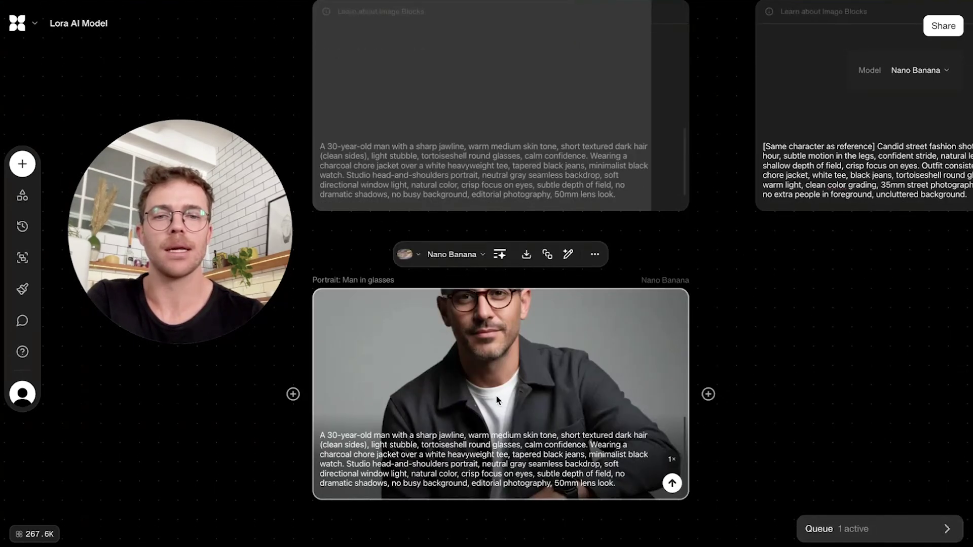
scroll(495, 396, up, 3)
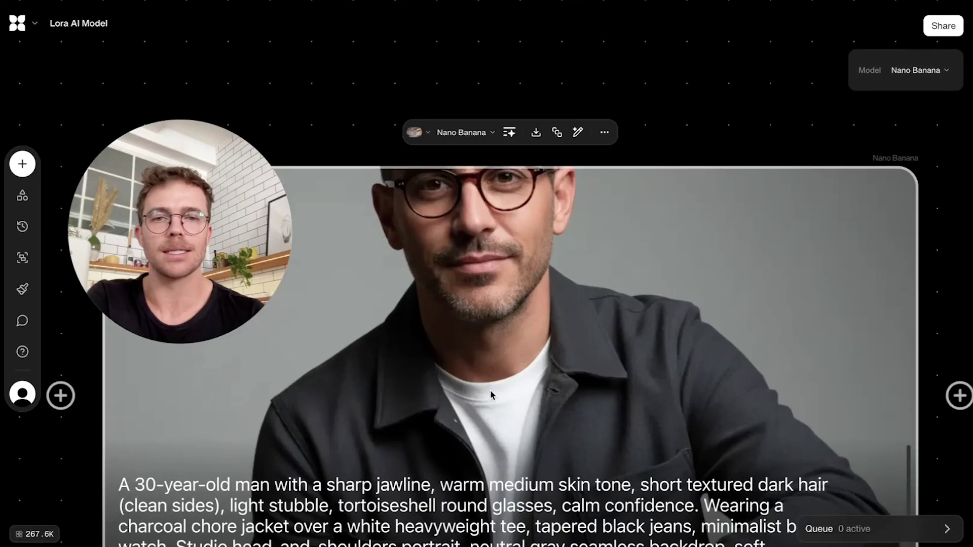
scroll(492, 396, down, 3)
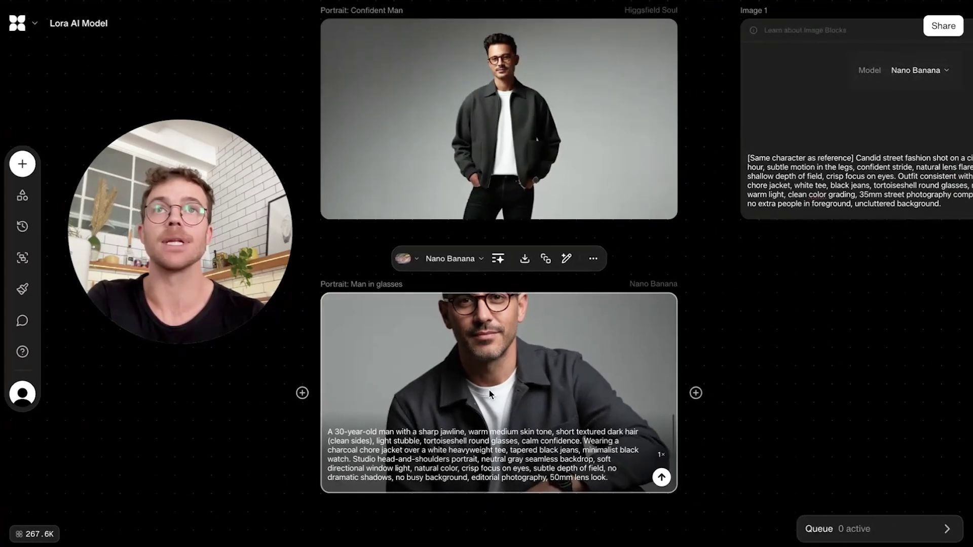
scroll(489, 389, up, 2)
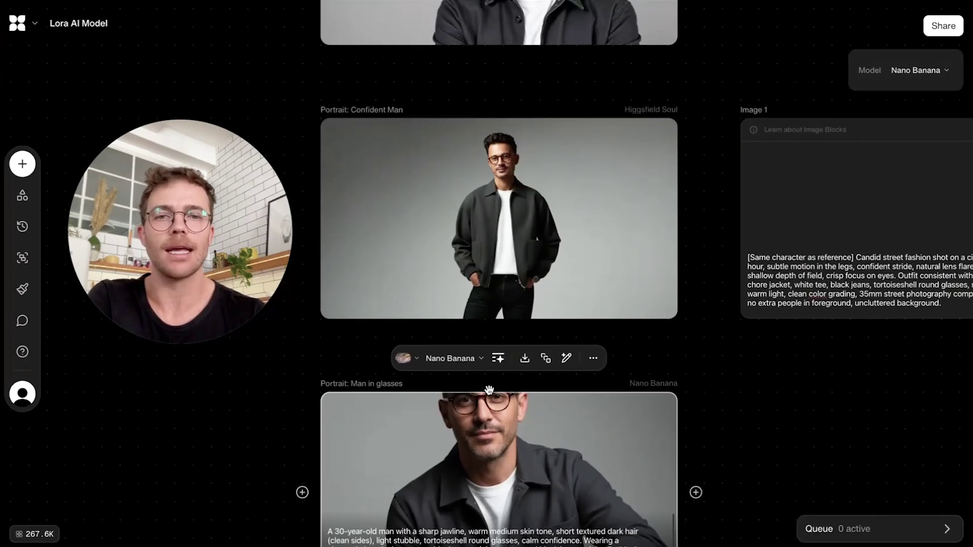
scroll(489, 390, up, 3)
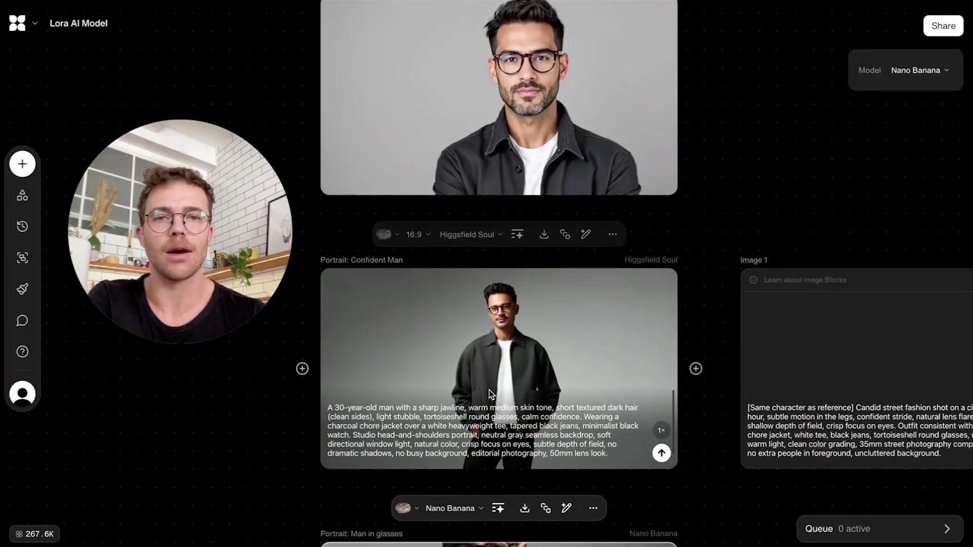
scroll(535, 346, up, 3)
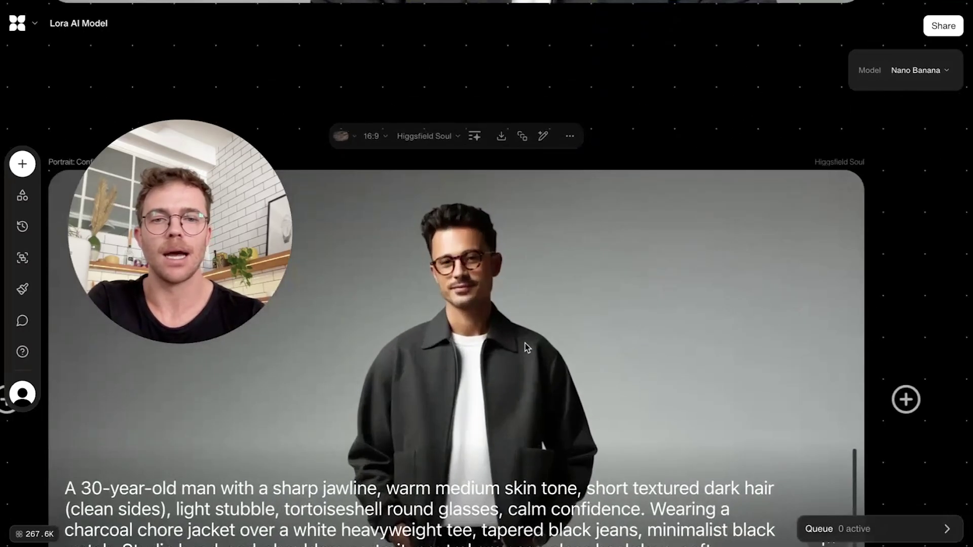
scroll(526, 347, down, 3)
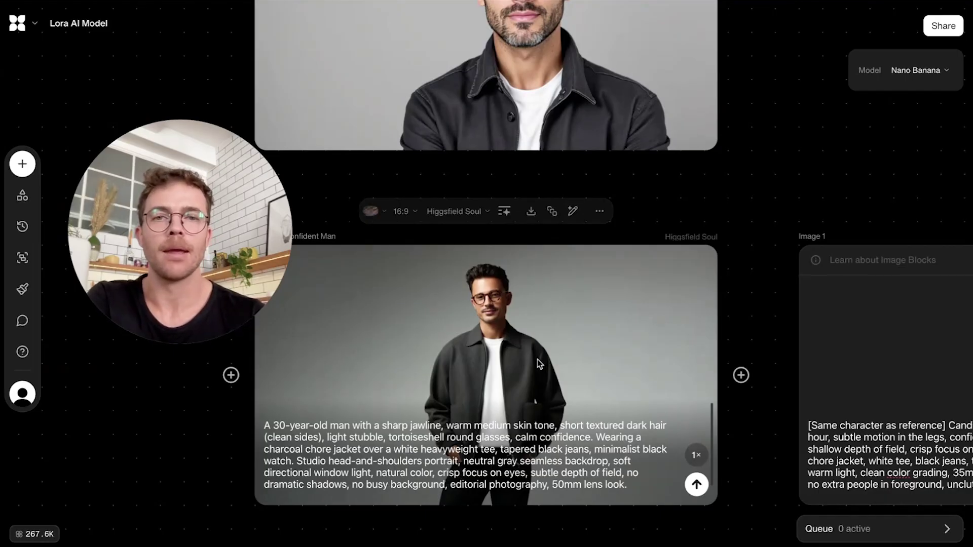
scroll(538, 360, down, 3)
scroll(538, 352, down, 1)
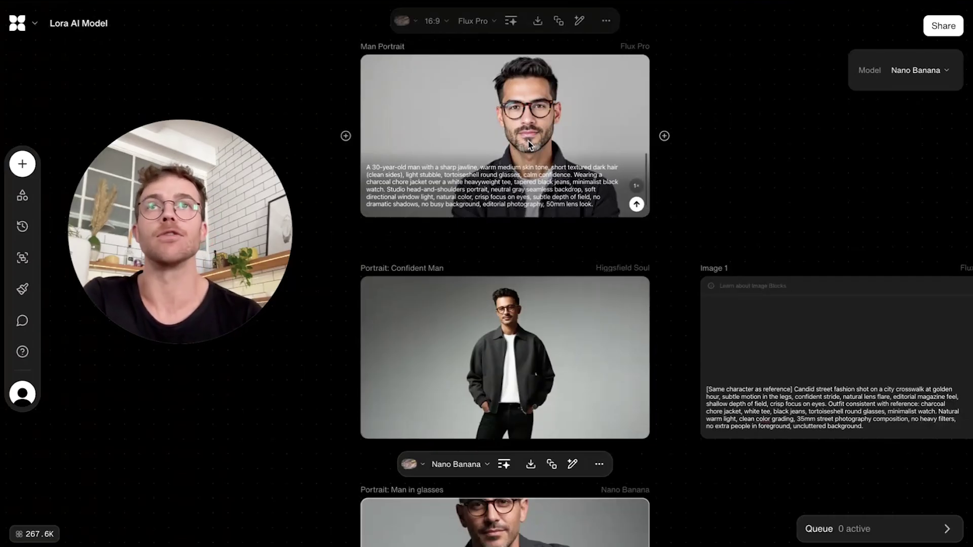
scroll(529, 141, right, 4)
scroll(529, 141, down, 1)
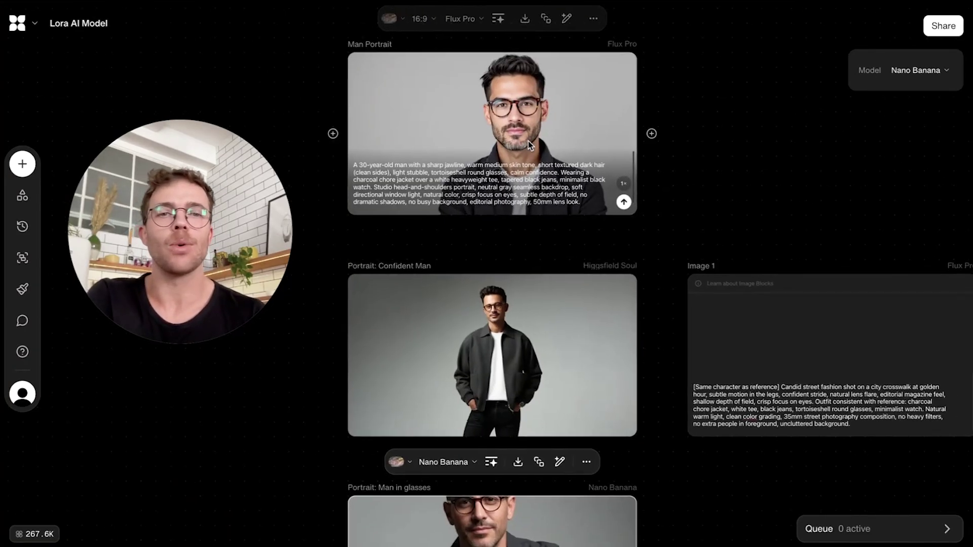
scroll(636, 212, right, 2)
scroll(710, 261, down, 3)
scroll(710, 261, right, 3)
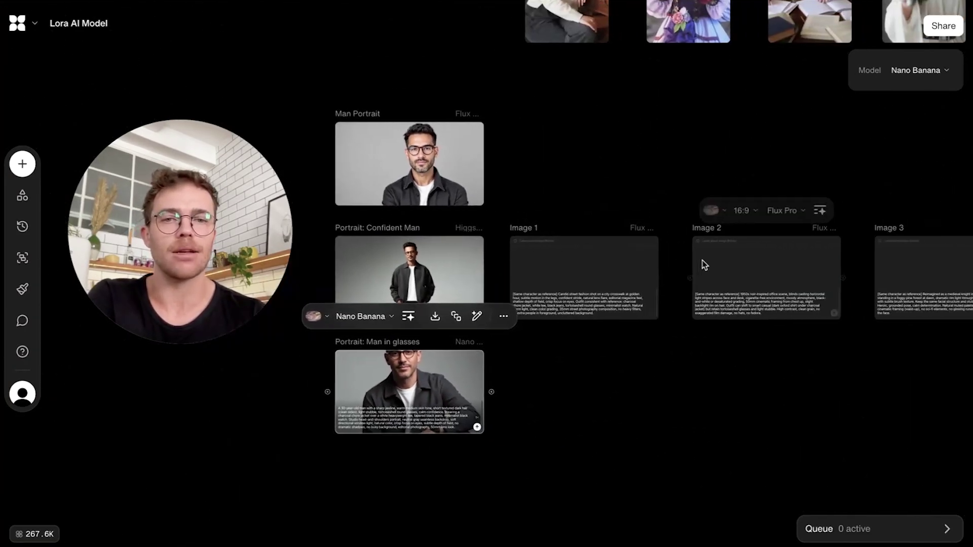
scroll(704, 265, right, 5)
scroll(832, 280, right, 3)
scroll(881, 274, right, 4)
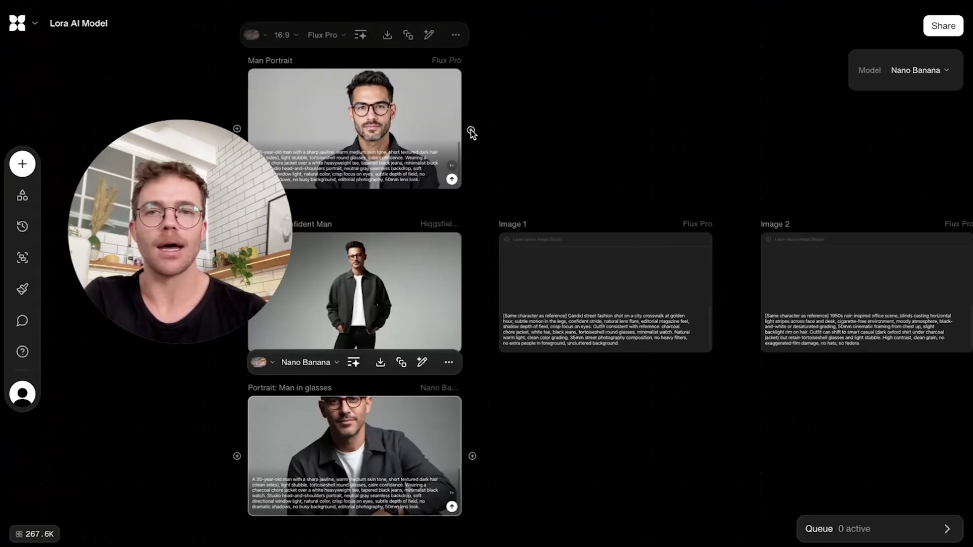
Step: Feed the Man Portrait into Image 1 and switch its model to Ideogram Character
drag(471, 130, 494, 291)
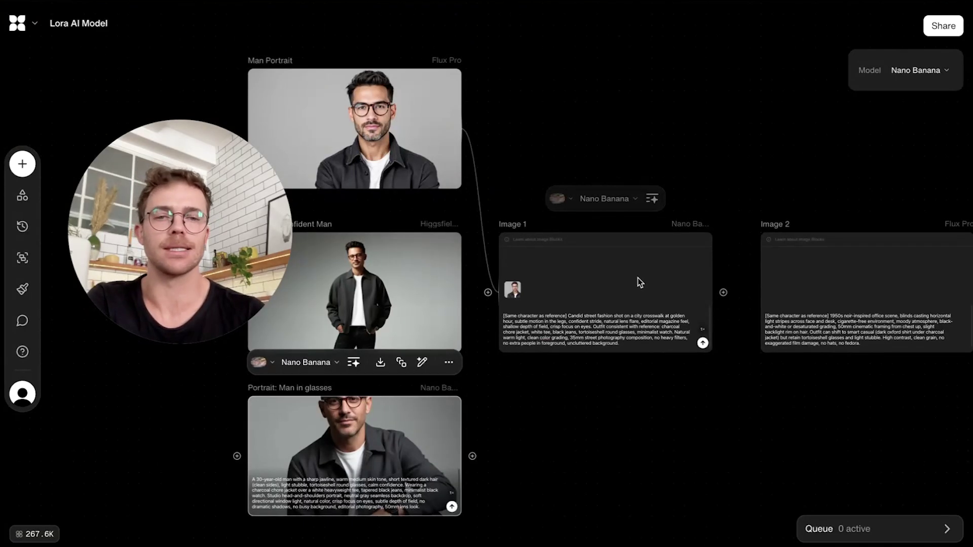
scroll(630, 244, up, 3)
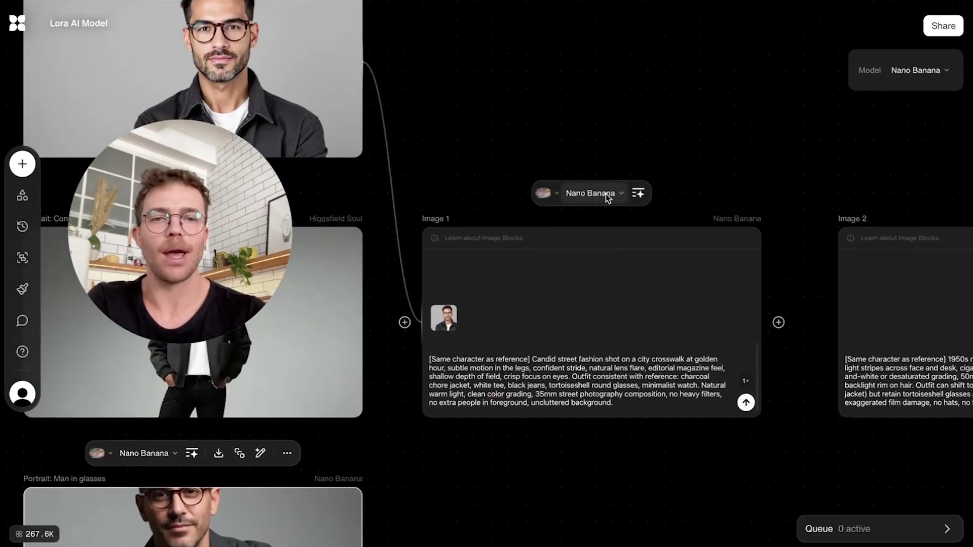
click(607, 196)
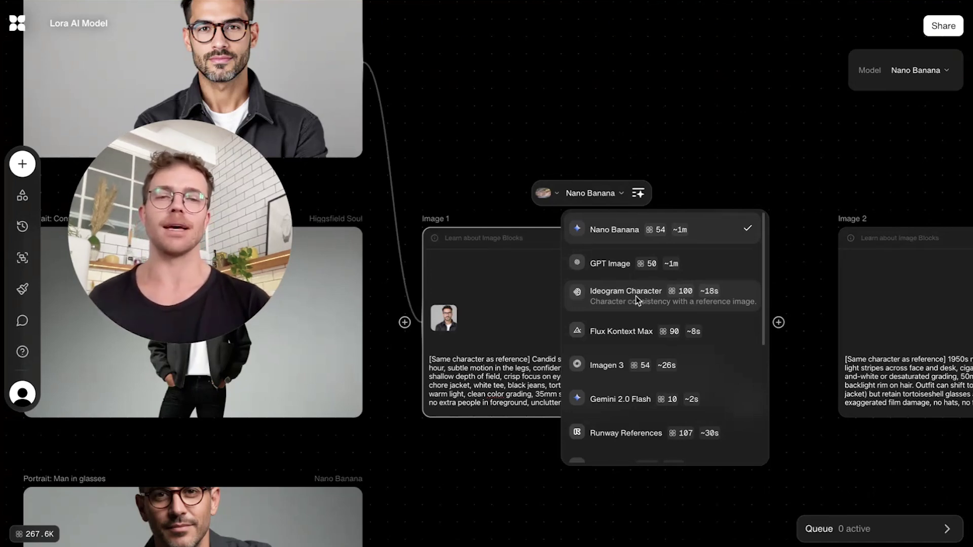
click(636, 296)
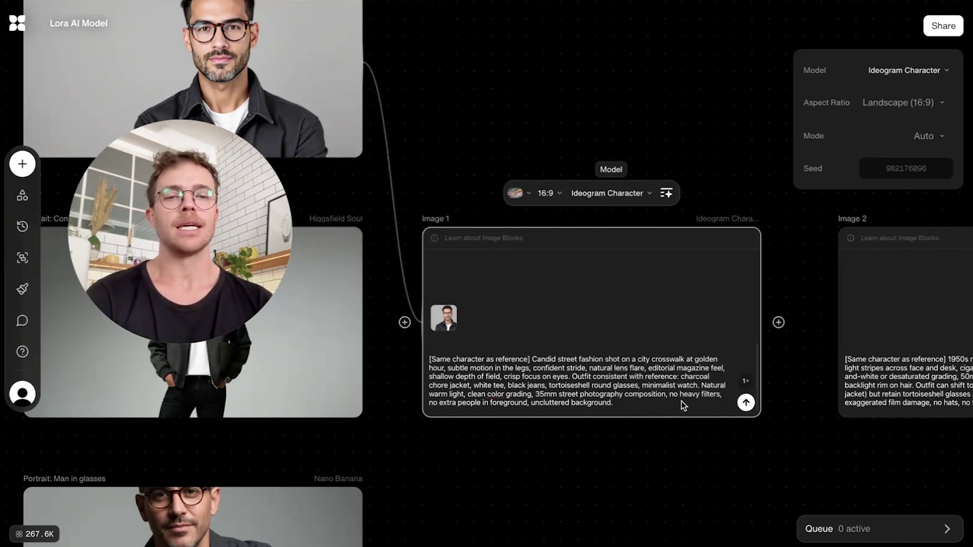
Step: Start the Image 1 street fashion generation and wire the Flux Pro portrait into Images 2–5
click(746, 404)
scroll(715, 406, down, 3)
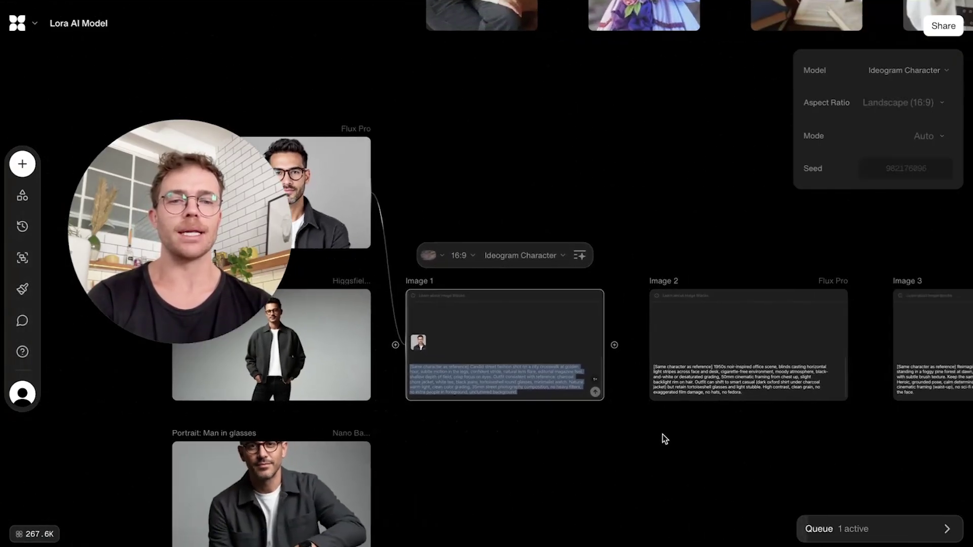
scroll(581, 471, right, 3)
scroll(579, 471, up, 2)
scroll(578, 471, left, 2)
scroll(575, 485, left, 2)
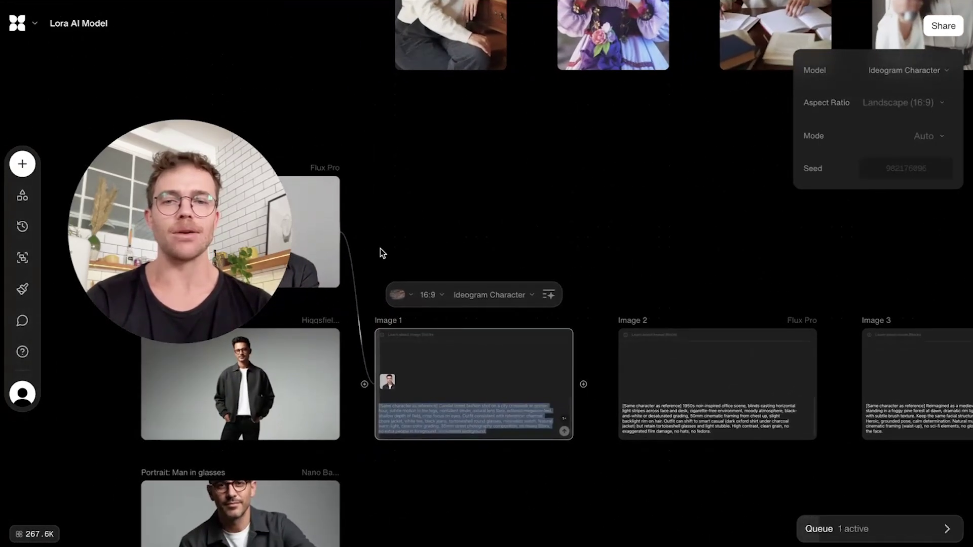
drag(340, 232, 616, 379)
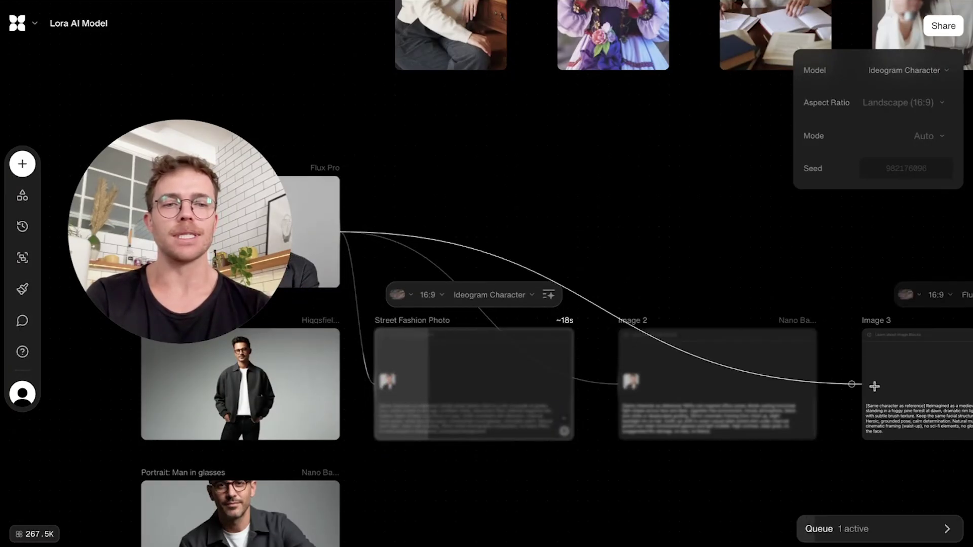
drag(349, 230, 874, 387)
mouse_move(305, 232)
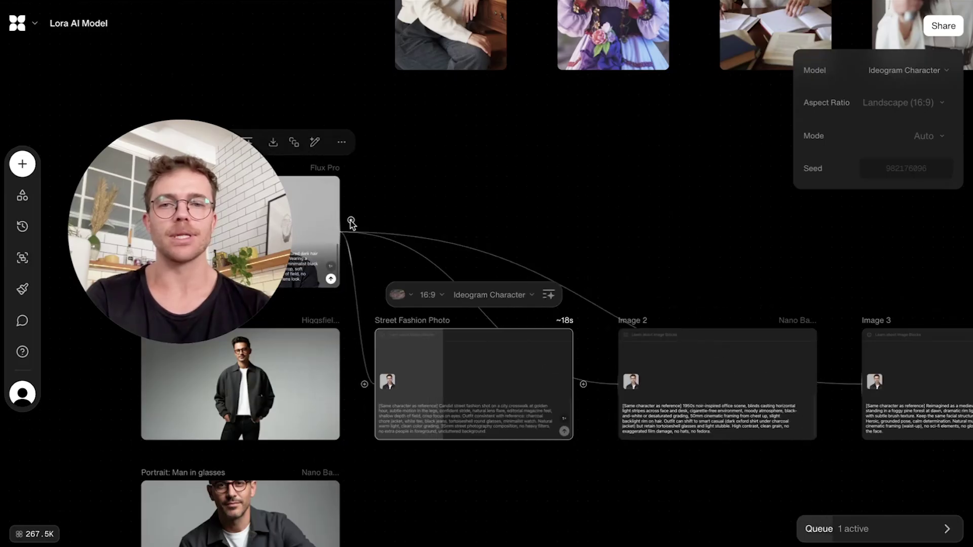
drag(346, 230, 667, 390)
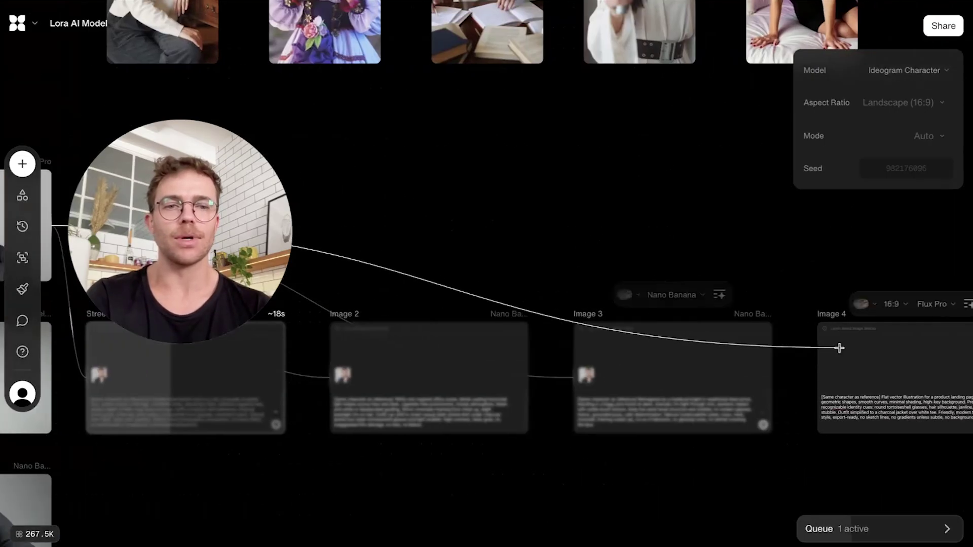
key(shift+1)
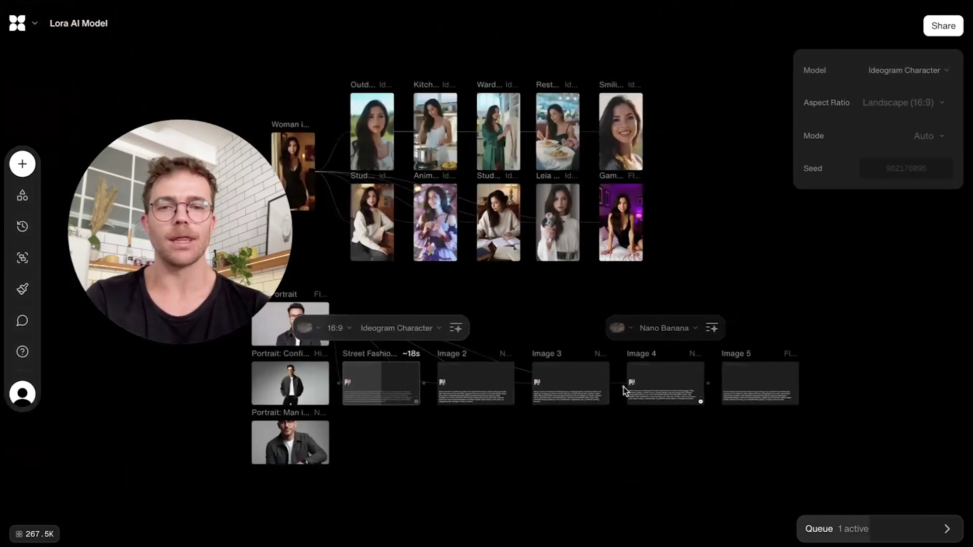
scroll(407, 303, up, 5)
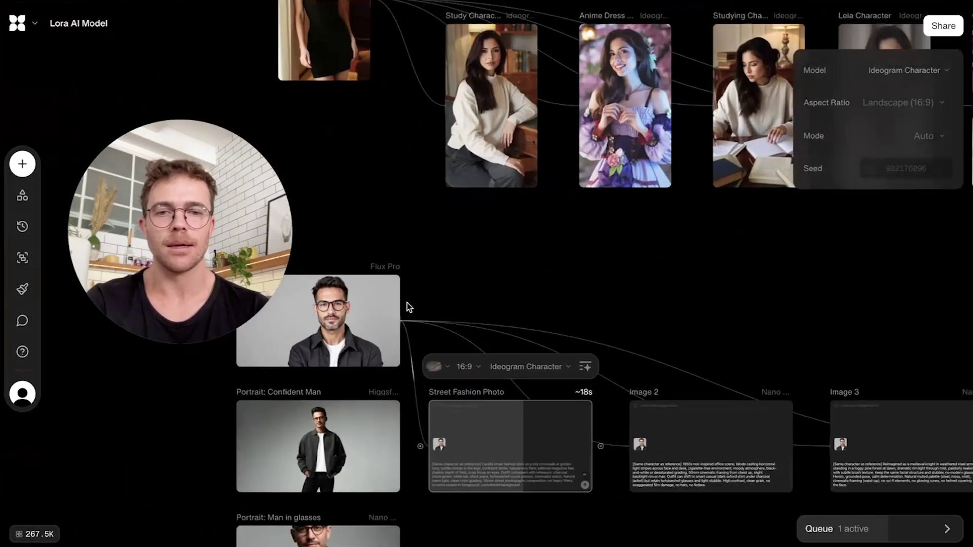
mouse_move(401, 322)
mouse_down()
mouse_move(721, 368)
mouse_move(522, 474)
mouse_up()
scroll(722, 368, right, 10)
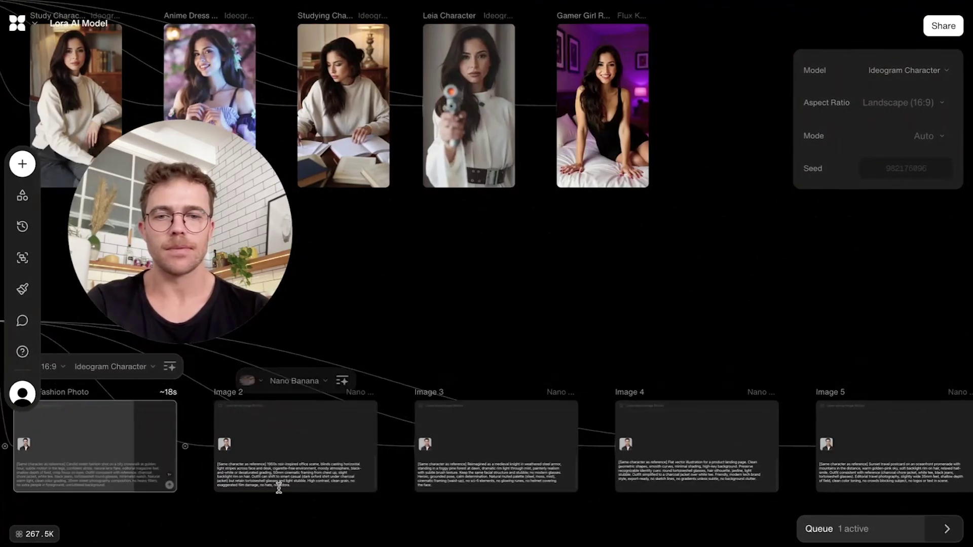
scroll(260, 478, up, 4)
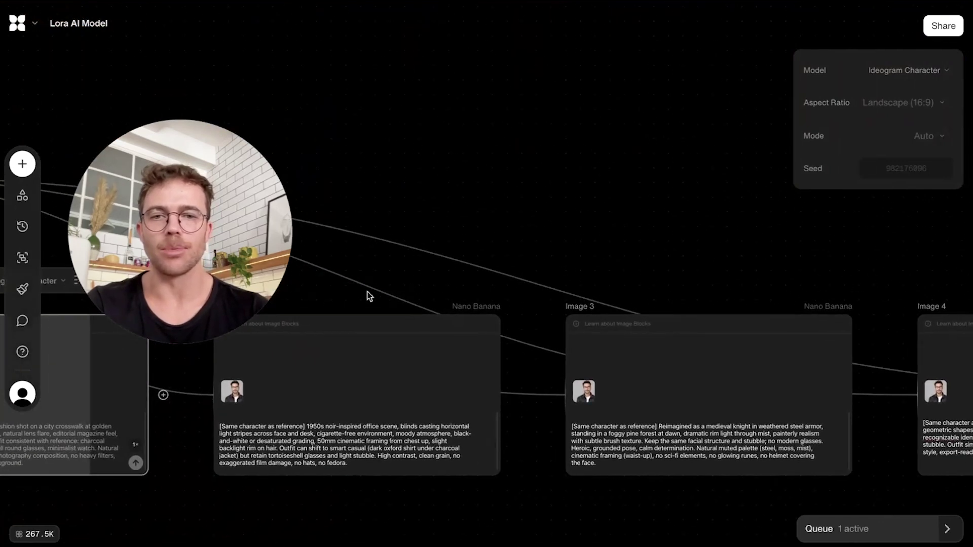
Step: Switch Images 2 and 3 to Ideogram Character and generate the noir office scene
click(370, 330)
click(370, 285)
click(392, 385)
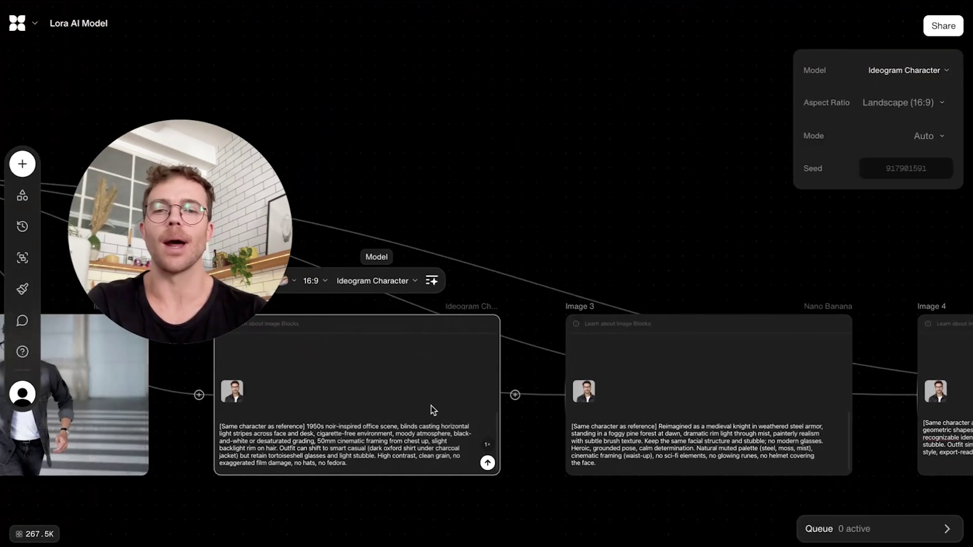
click(711, 280)
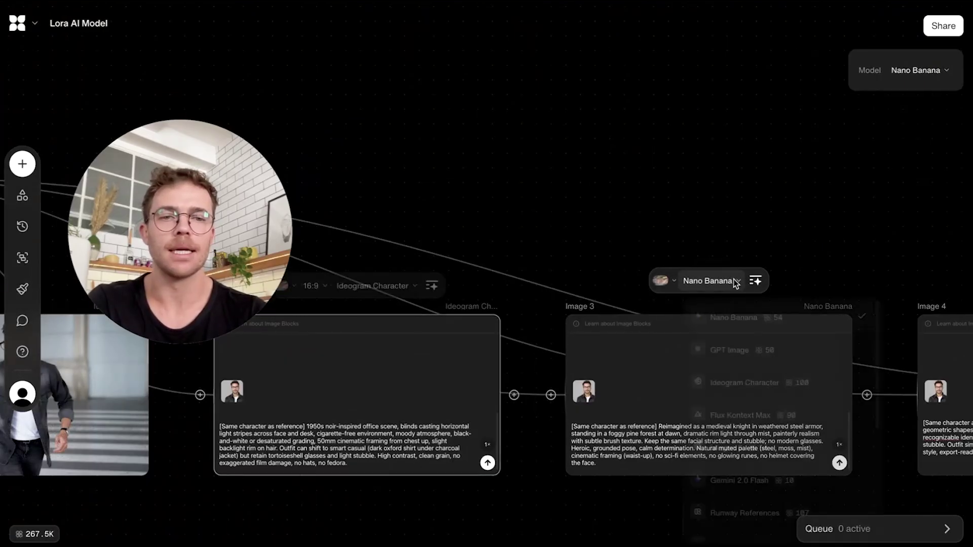
click(734, 376)
click(499, 450)
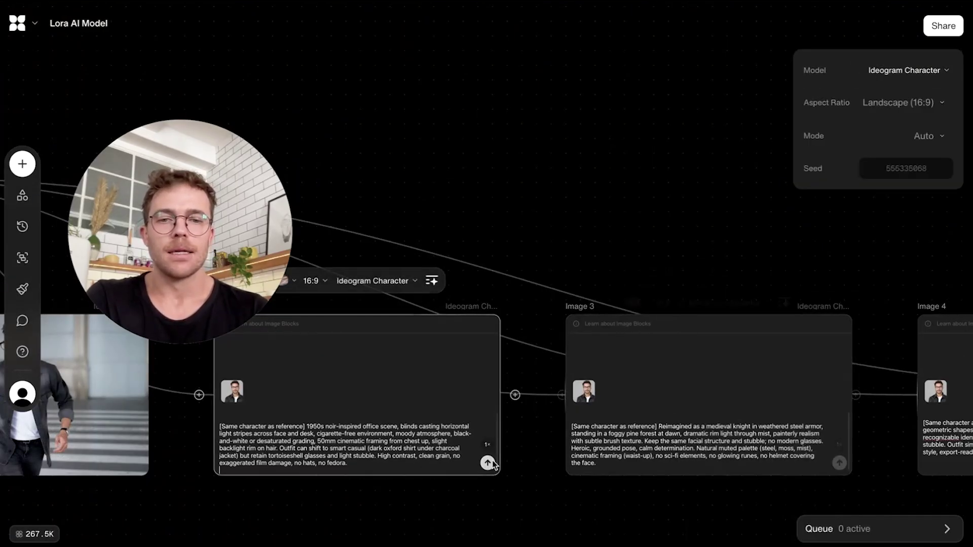
click(701, 390)
scroll(653, 444, right, 5)
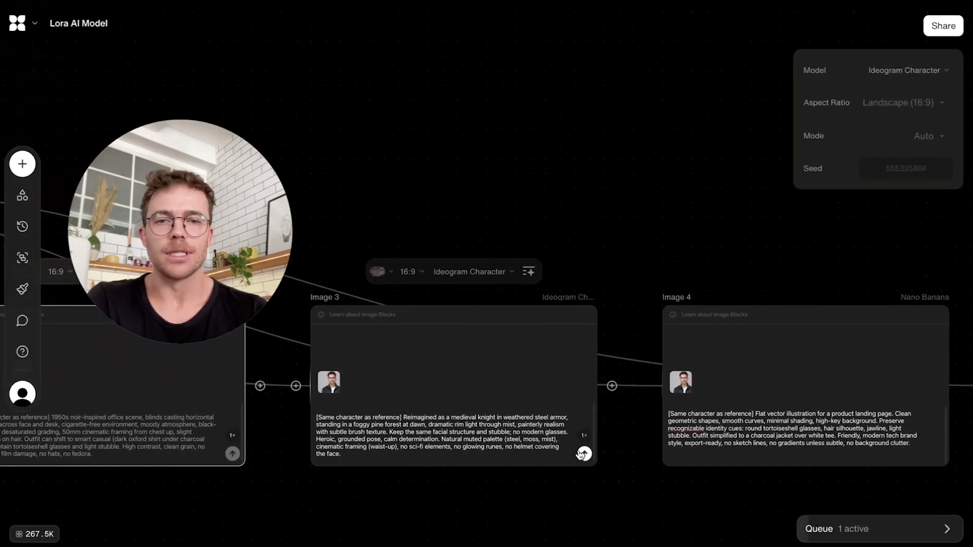
Step: Generate the medieval knight scene, then set Image 4 to Ideogram Character and generate it
click(585, 454)
click(807, 396)
scroll(778, 373, right, 5)
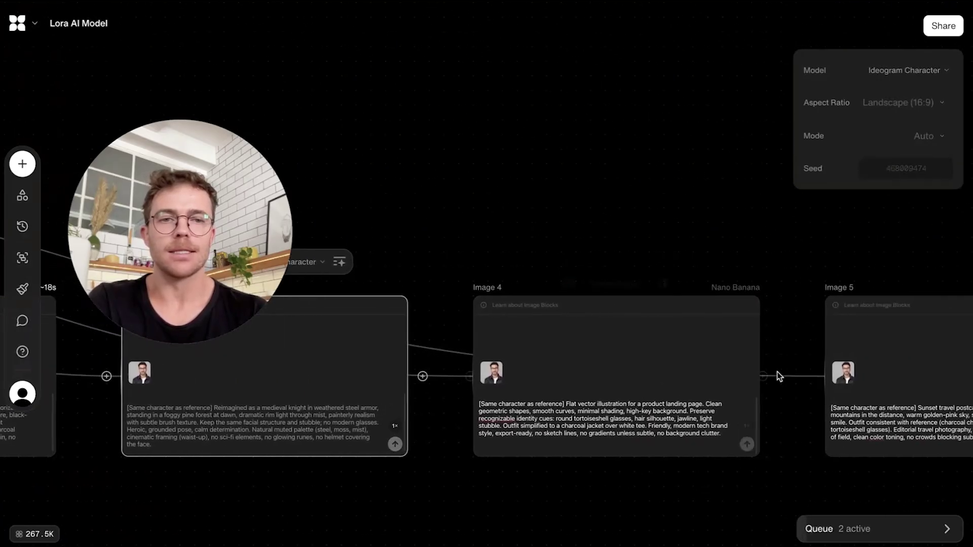
click(592, 266)
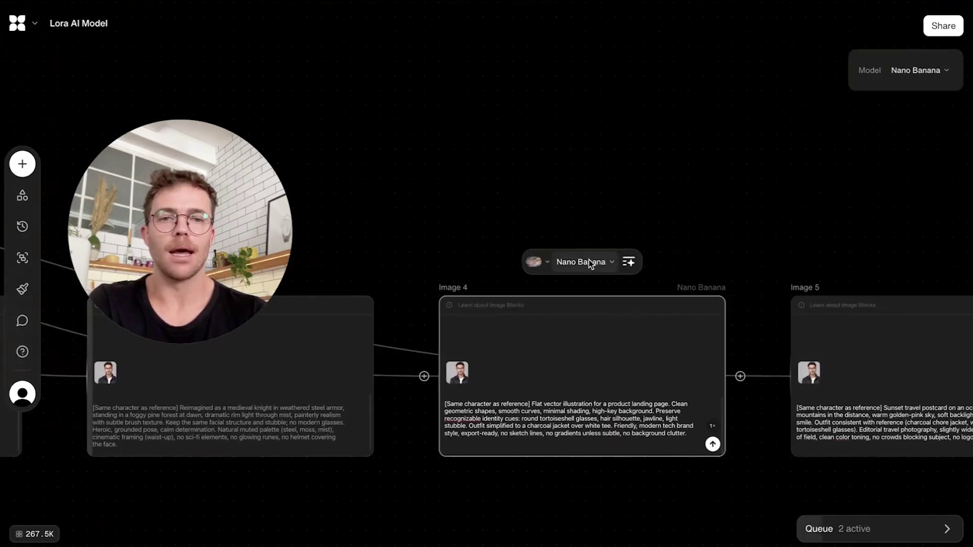
click(589, 260)
click(601, 361)
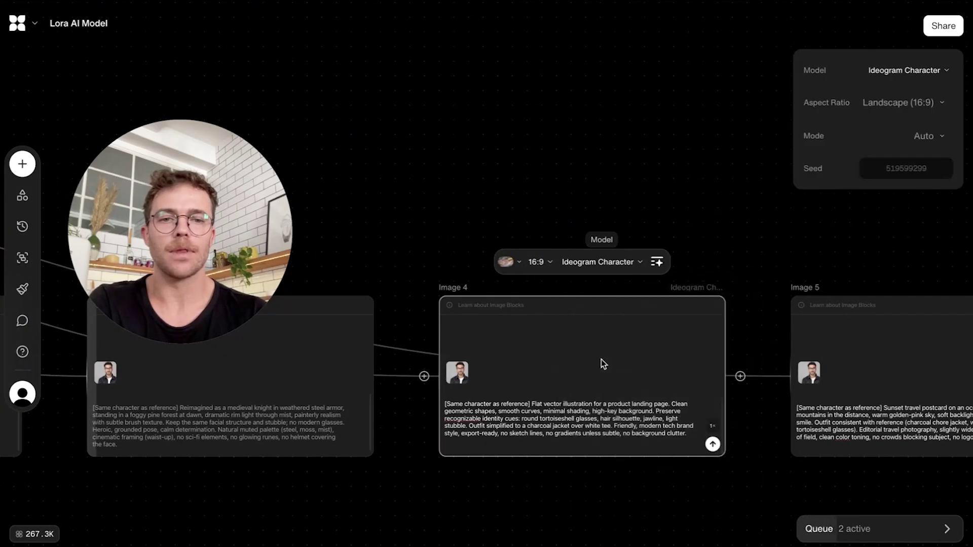
click(713, 444)
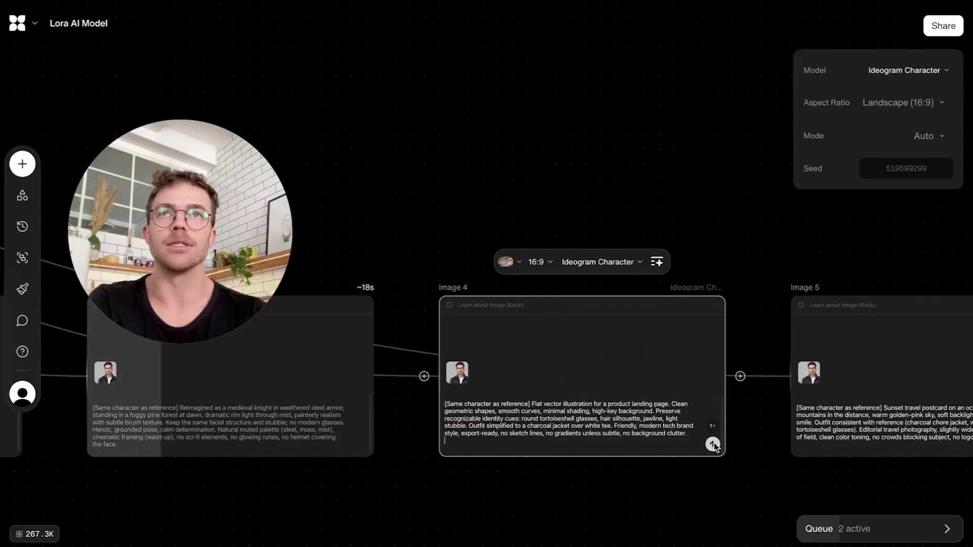
Step: Set the Image 5 postcard block's model to Ideogram Character
click(714, 443)
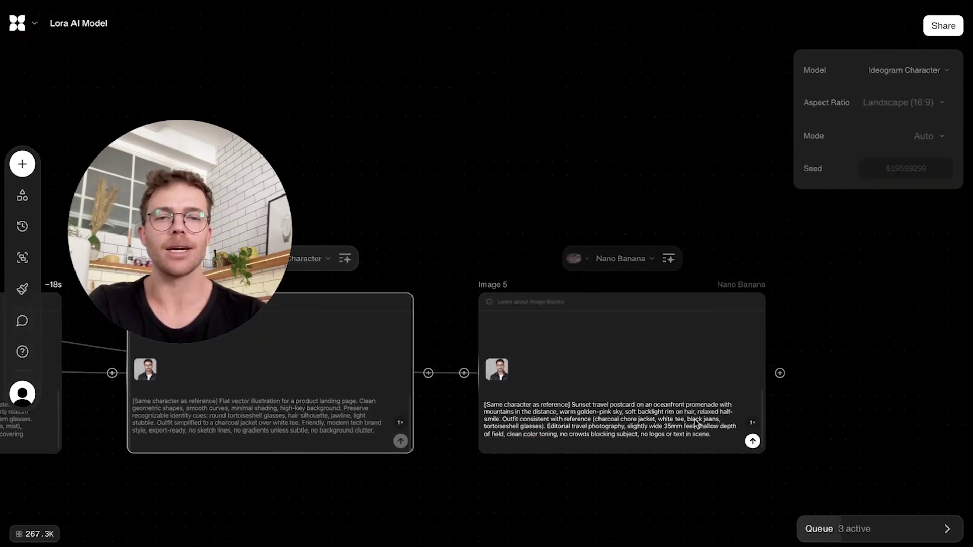
click(629, 263)
click(656, 355)
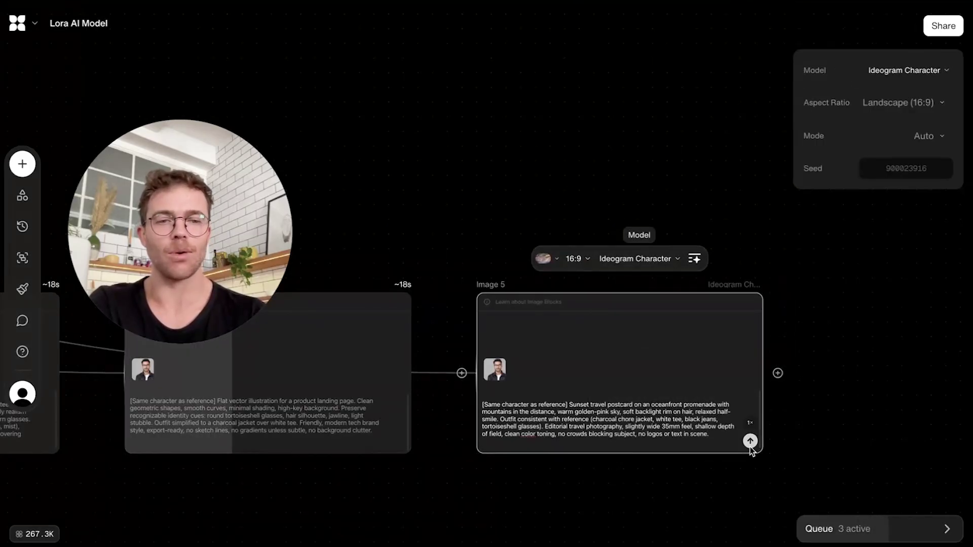
Step: Zoom out to see the whole node graph, including the Medieval Knight scene
key(shift+1)
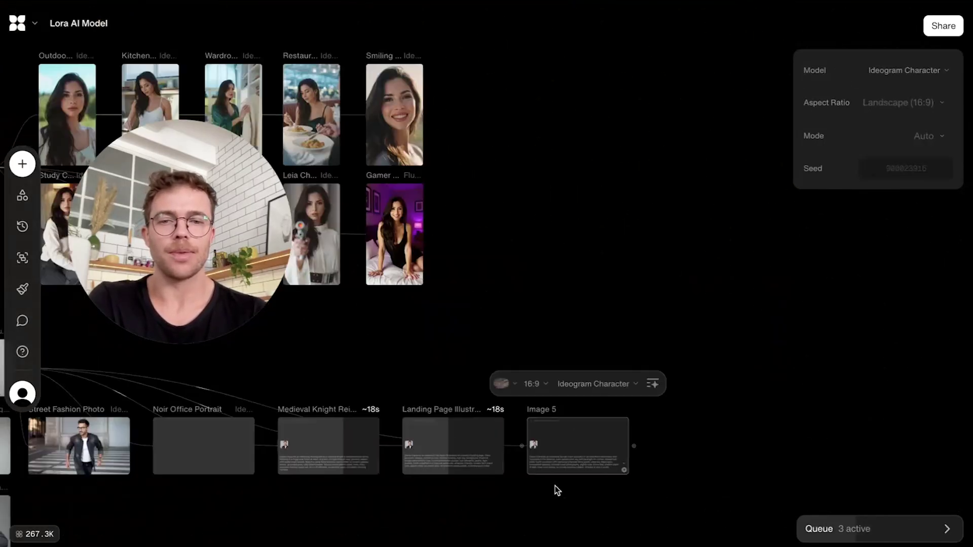
scroll(555, 486, left, 5)
scroll(582, 476, left, 5)
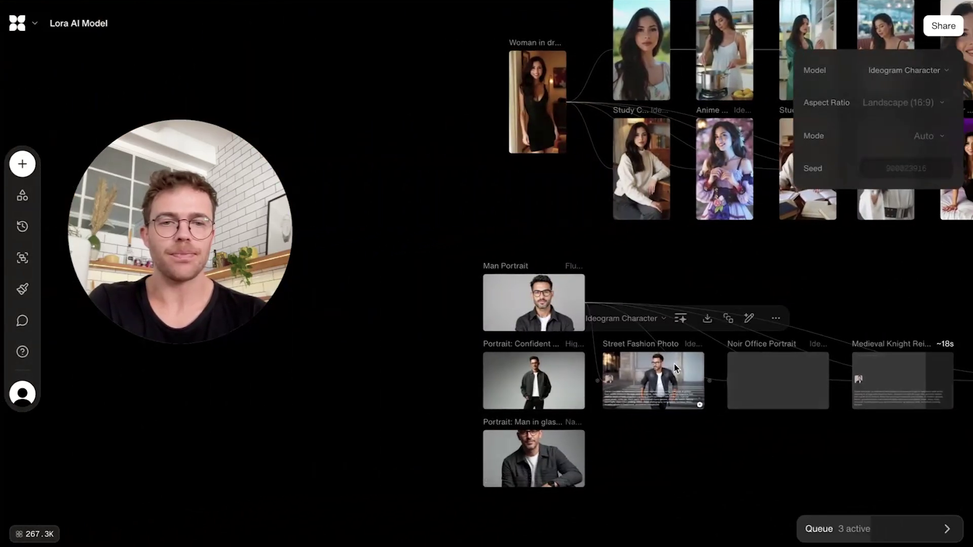
scroll(674, 364, up, 5)
scroll(671, 368, up, 2)
scroll(670, 369, up, 3)
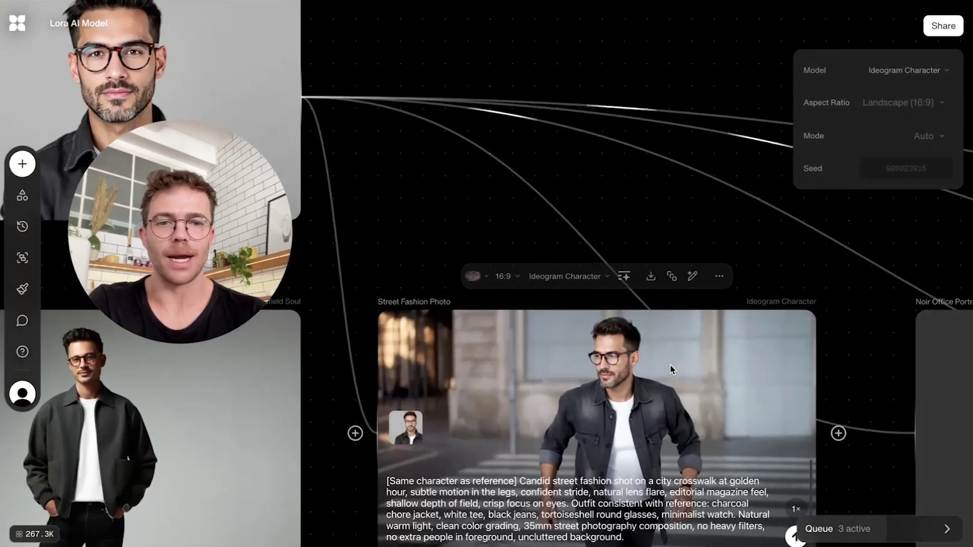
scroll(670, 370, up, 2)
scroll(671, 370, down, 2)
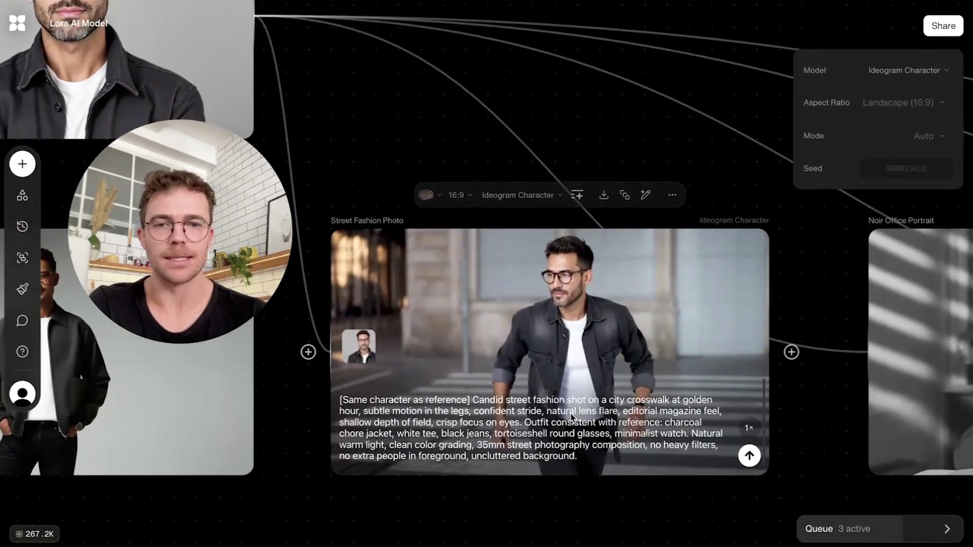
scroll(572, 416, up, 2)
scroll(572, 416, up, 1)
scroll(569, 414, down, 1)
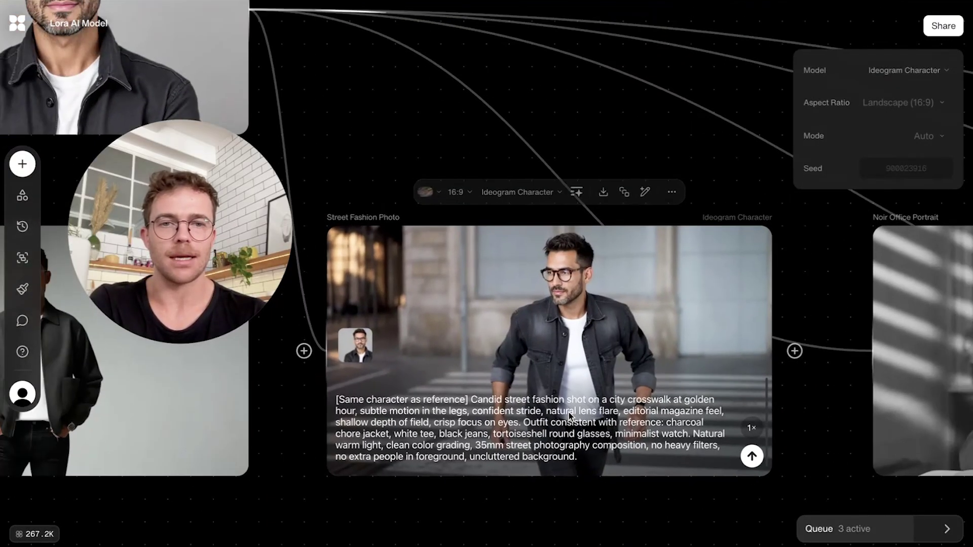
scroll(569, 415, down, 2)
scroll(569, 413, right, 5)
scroll(569, 414, right, 3)
mouse_move(591, 344)
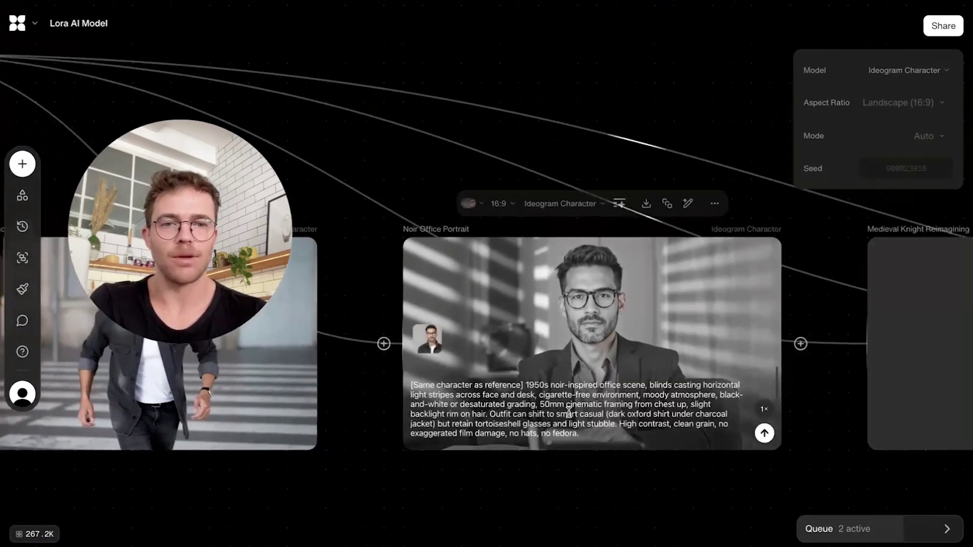
scroll(569, 413, right, 2)
scroll(629, 415, right, 1)
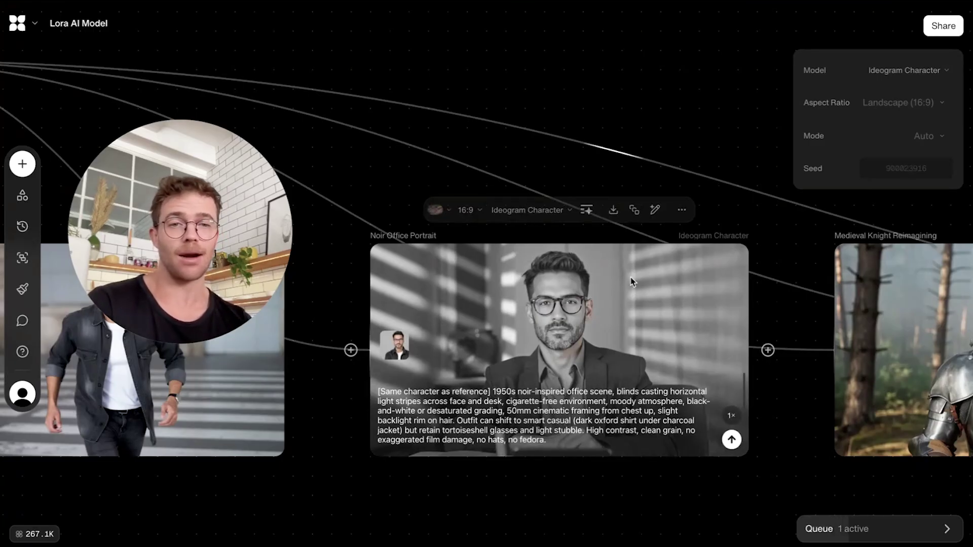
scroll(664, 372, right, 5)
scroll(663, 372, right, 3)
scroll(664, 372, up, 3)
scroll(662, 374, up, 1)
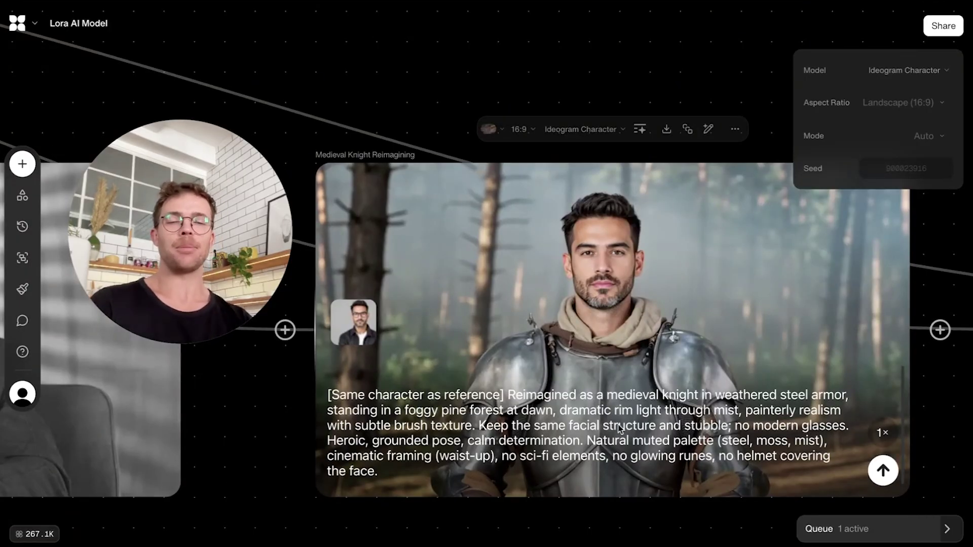
scroll(619, 429, down, 2)
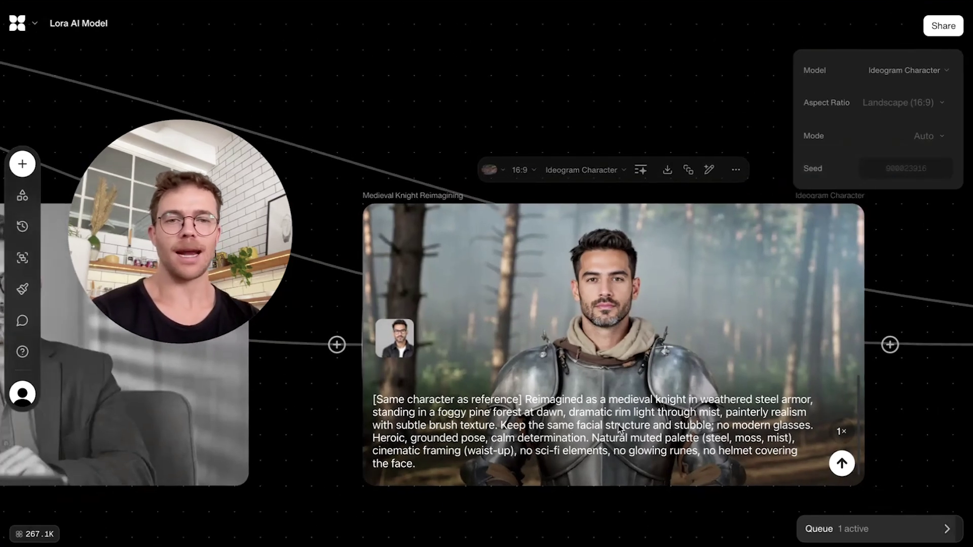
scroll(620, 428, left, 10)
scroll(635, 405, right, 10)
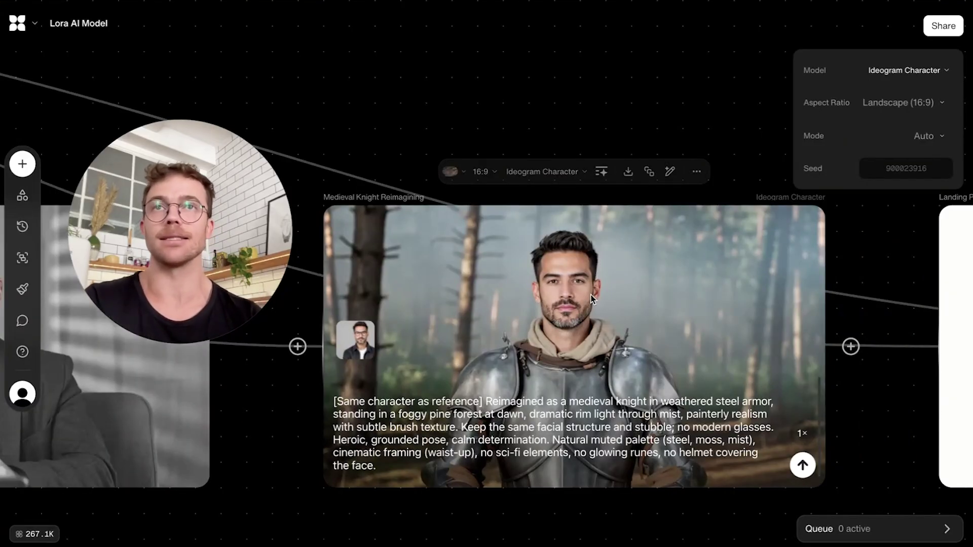
scroll(592, 298, right, 2)
scroll(592, 298, right, 5)
scroll(592, 298, right, 5)
scroll(592, 298, right, 2)
scroll(592, 299, left, 2)
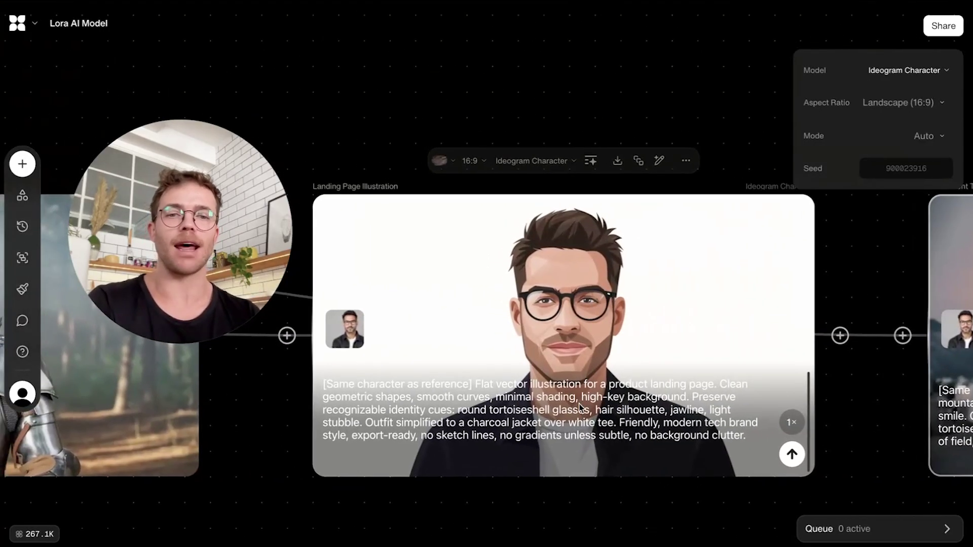
scroll(604, 532, down, 3)
scroll(601, 544, down, 3)
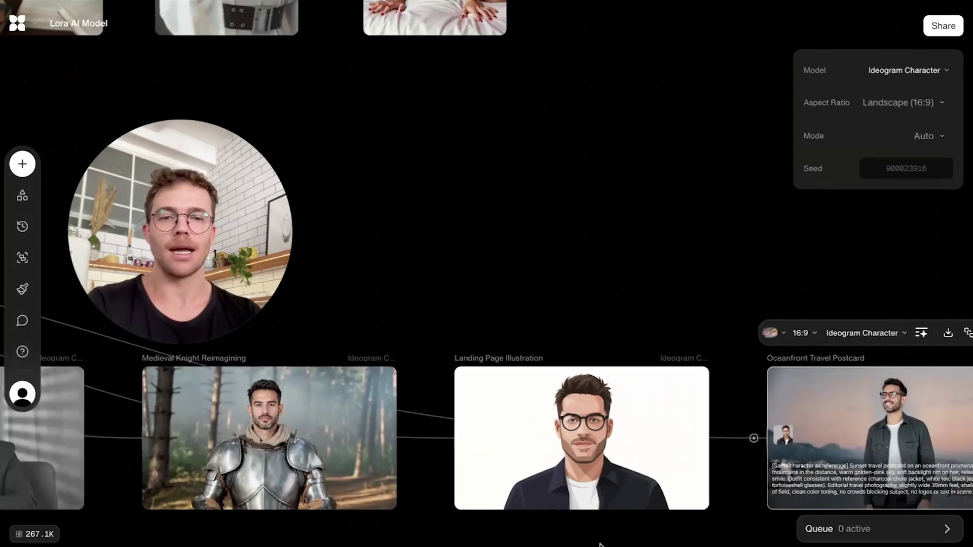
scroll(598, 502, down, 3)
scroll(598, 502, right, 2)
scroll(599, 501, down, 3)
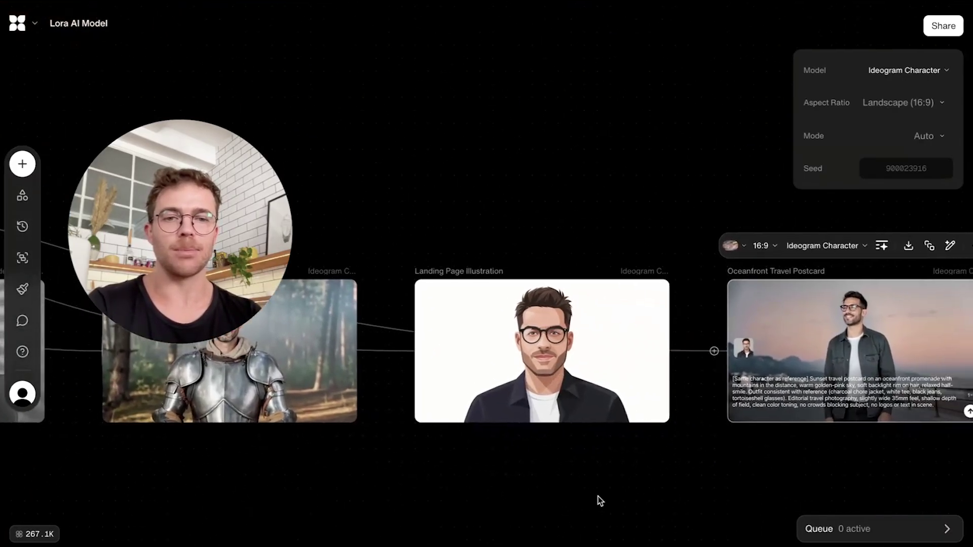
scroll(597, 501, right, 2)
scroll(597, 501, right, 2)
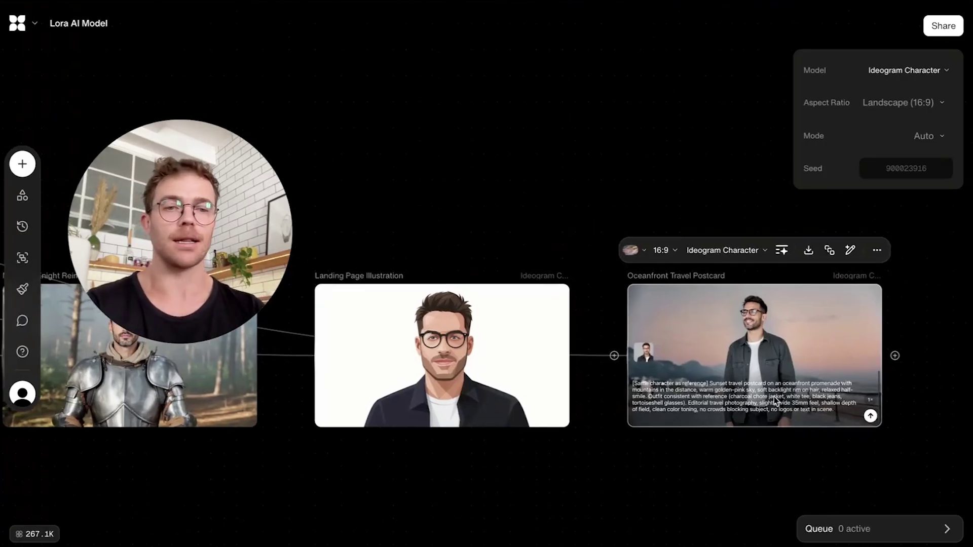
scroll(768, 355, right, 2)
scroll(767, 355, up, 2)
scroll(767, 355, up, 4)
scroll(767, 355, up, 2)
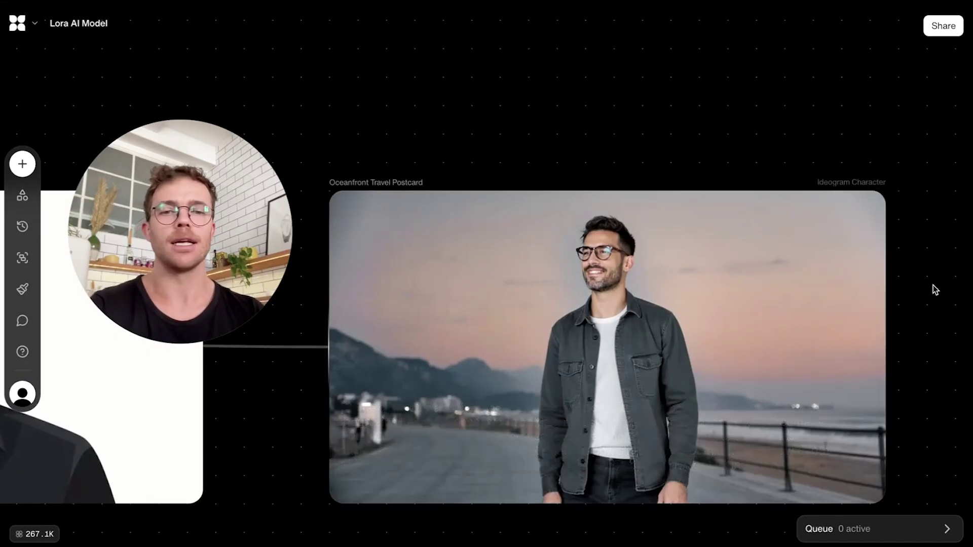
scroll(839, 337, up, 2)
scroll(838, 333, down, 1)
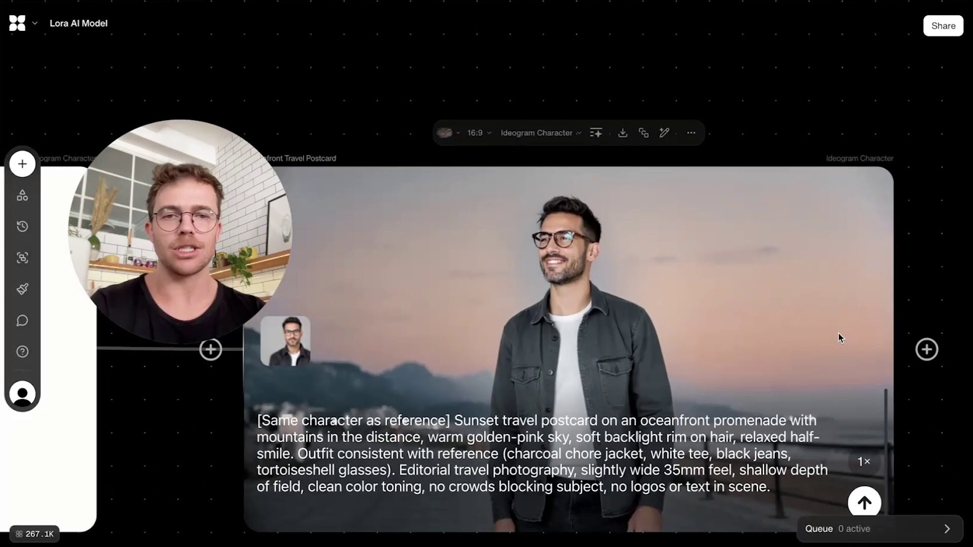
scroll(838, 333, left, 1)
scroll(968, 243, down, 1)
scroll(968, 243, right, 1)
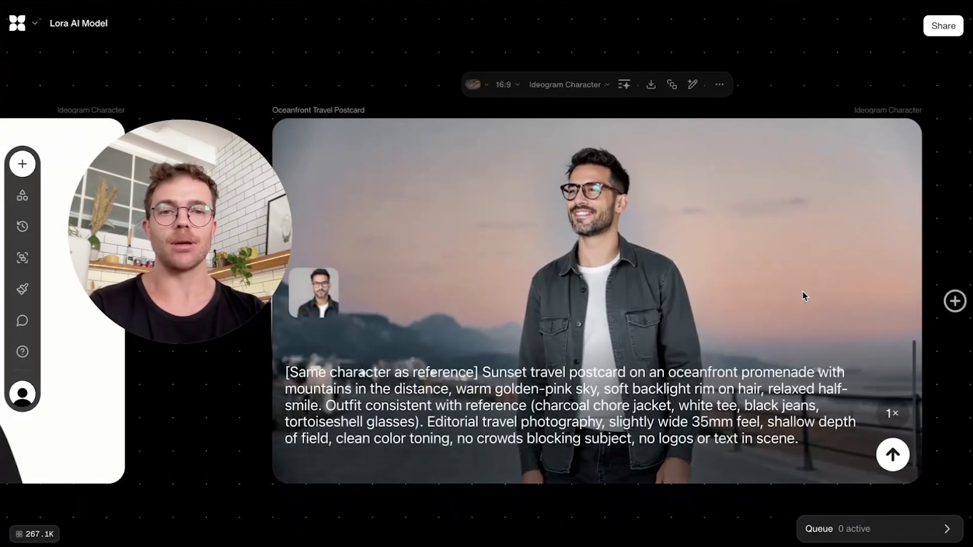
scroll(805, 298, down, 3)
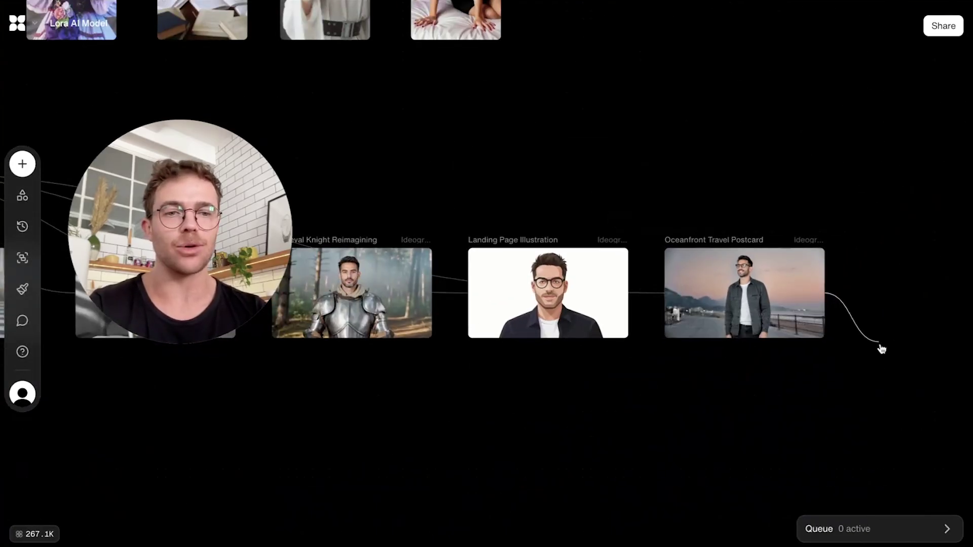
Step: Branch a new Image node from the Oceanfront Travel Postcard, keeping the Nano Banana model
drag(834, 301, 897, 347)
click(830, 256)
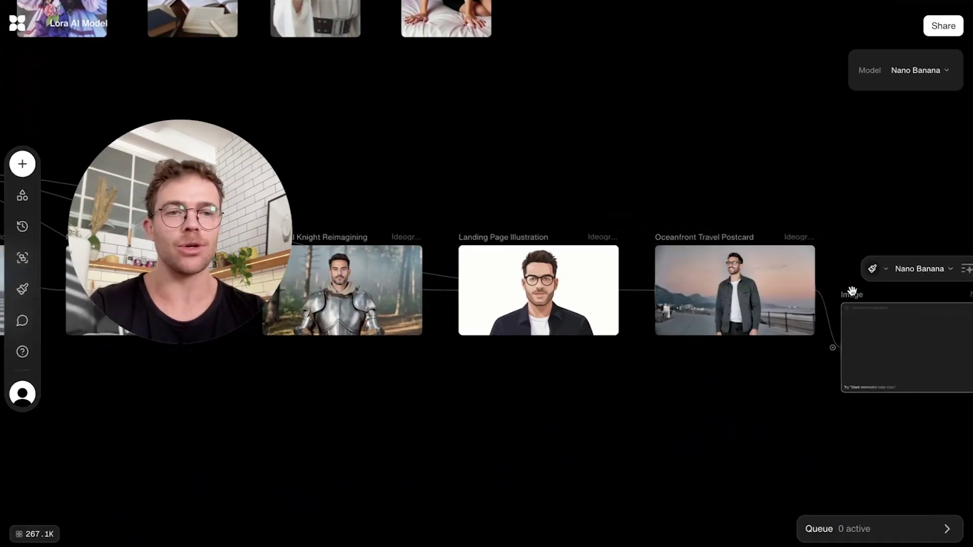
scroll(853, 291, right, 4)
click(634, 256)
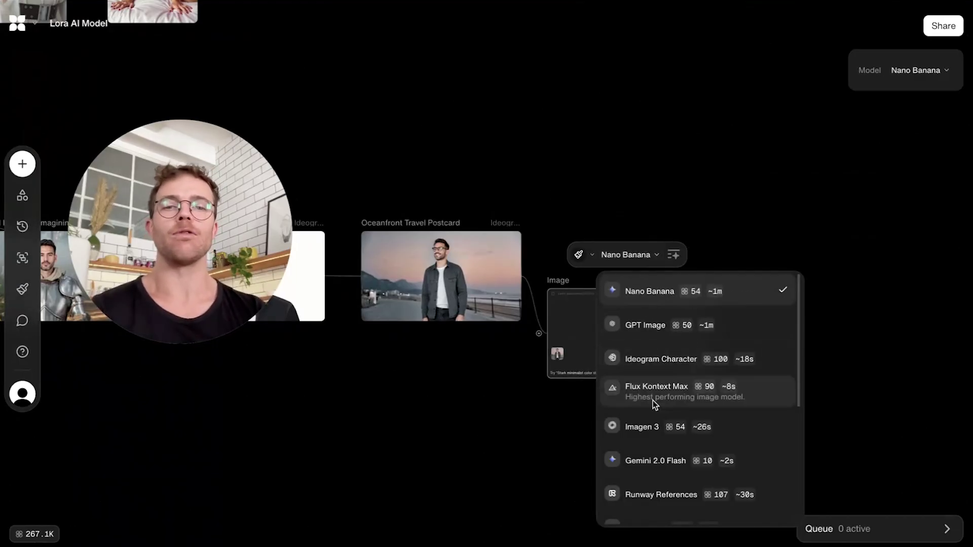
click(533, 464)
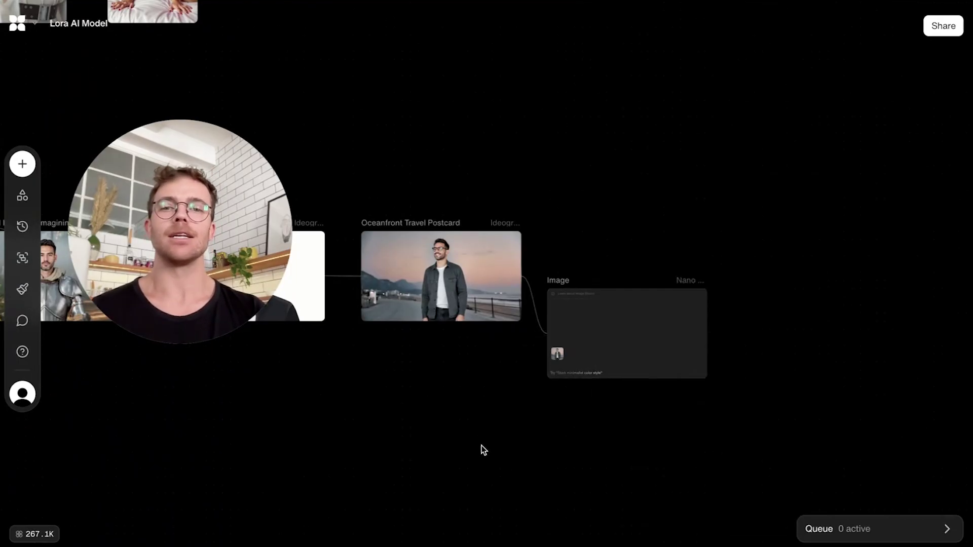
scroll(477, 400, left, 5)
click(547, 262)
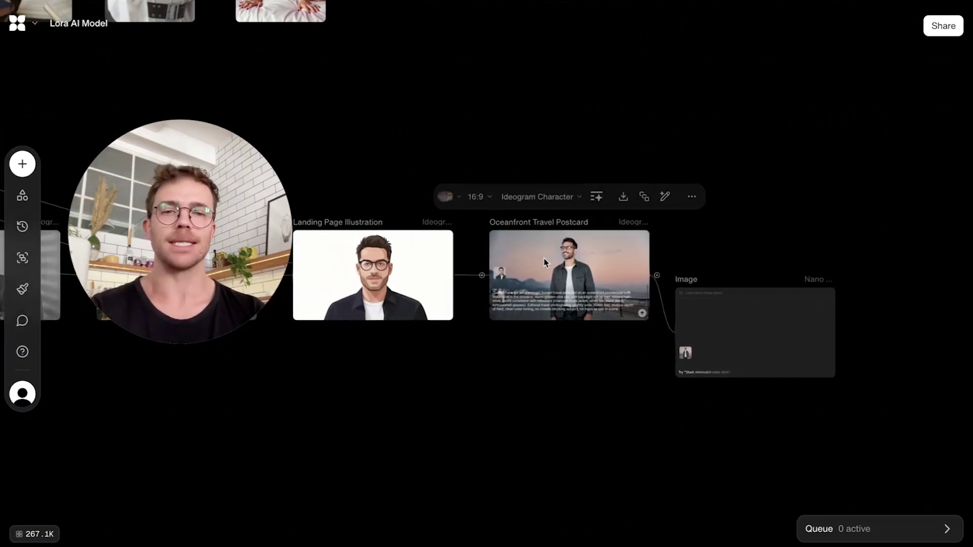
scroll(582, 265, up, 5)
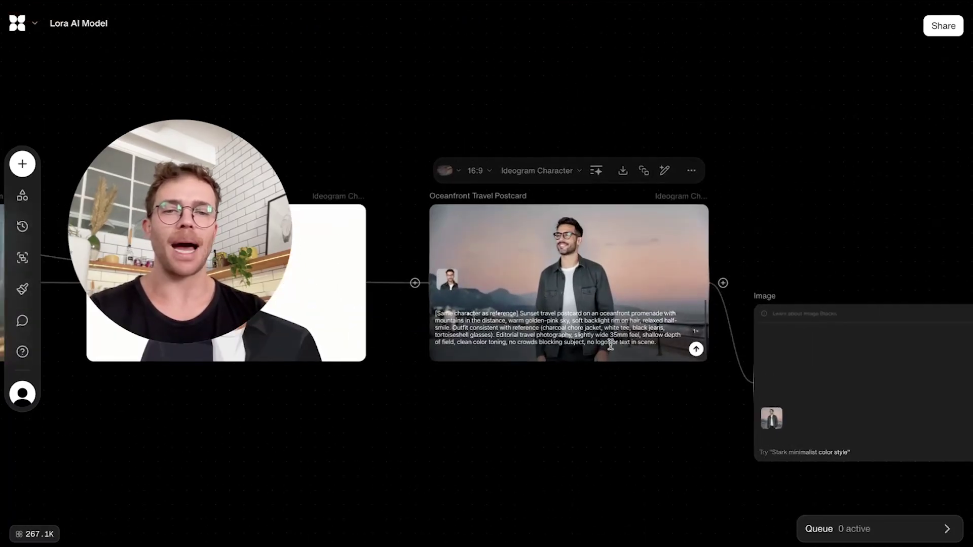
scroll(530, 463, left, 2)
scroll(582, 462, left, 5)
scroll(582, 463, right, 5)
scroll(582, 462, down, 5)
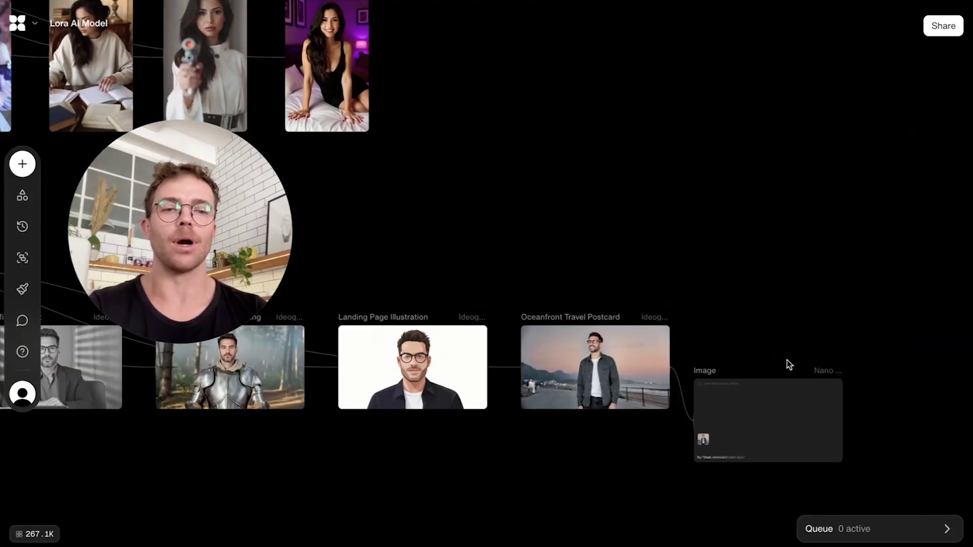
mouse_move(768, 418)
click(776, 352)
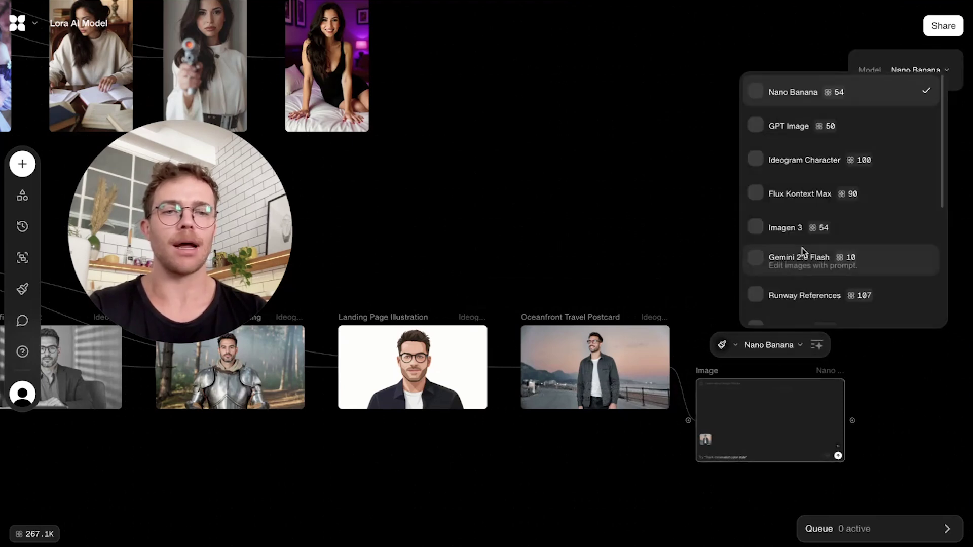
scroll(804, 252, down, 3)
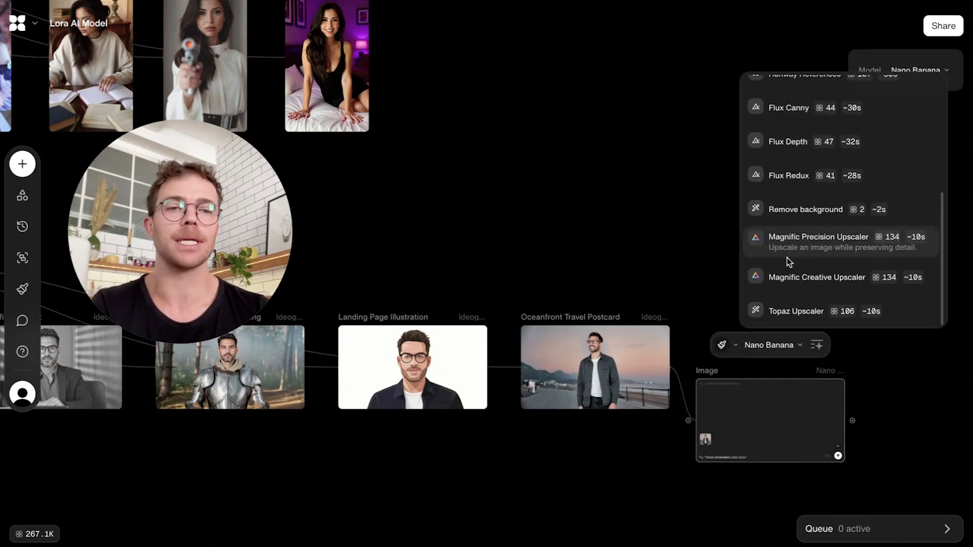
click(687, 240)
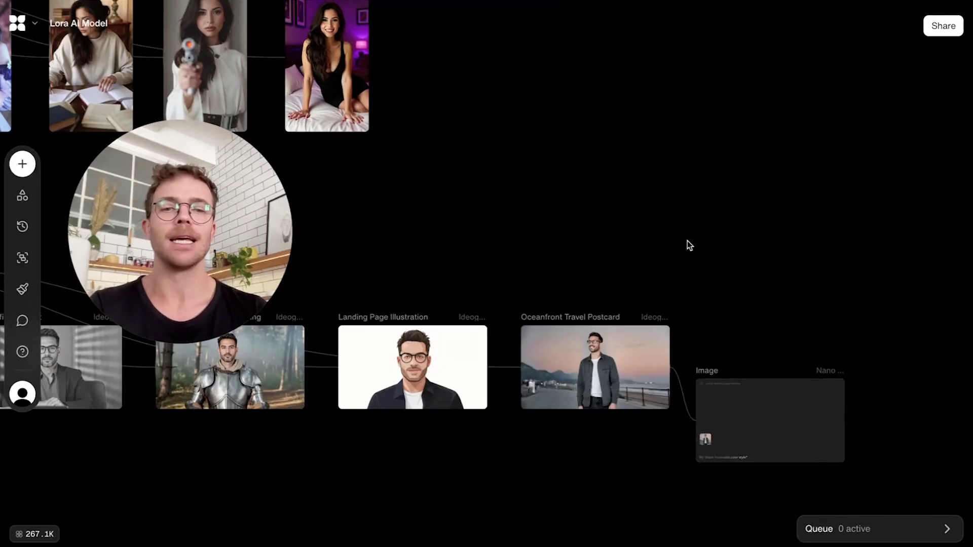
scroll(688, 241, left, 1)
scroll(688, 241, left, 3)
scroll(688, 241, left, 5)
scroll(688, 240, left, 2)
scroll(687, 241, left, 2)
scroll(687, 241, down, 2)
scroll(688, 241, down, 5)
scroll(688, 241, down, 3)
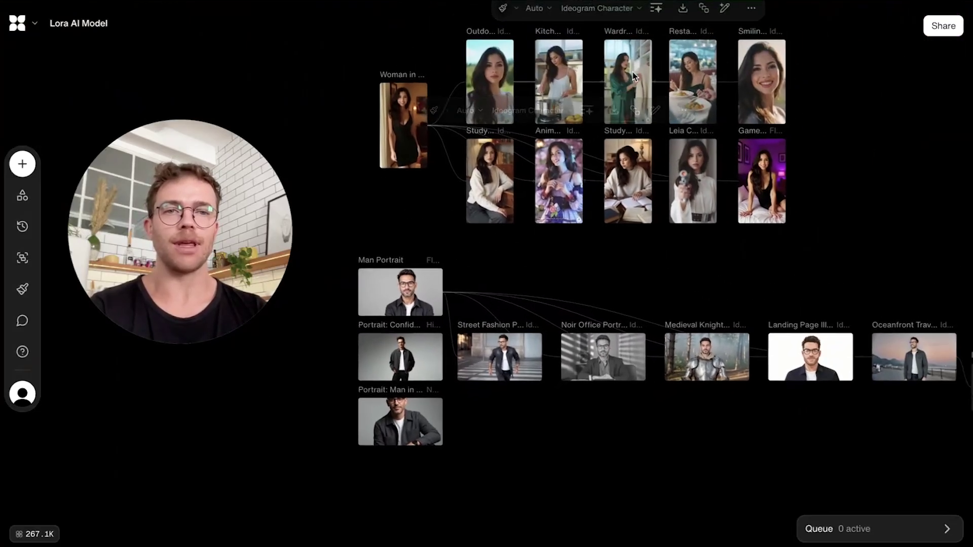
scroll(632, 72, up, 3)
scroll(631, 73, up, 3)
scroll(631, 72, down, 5)
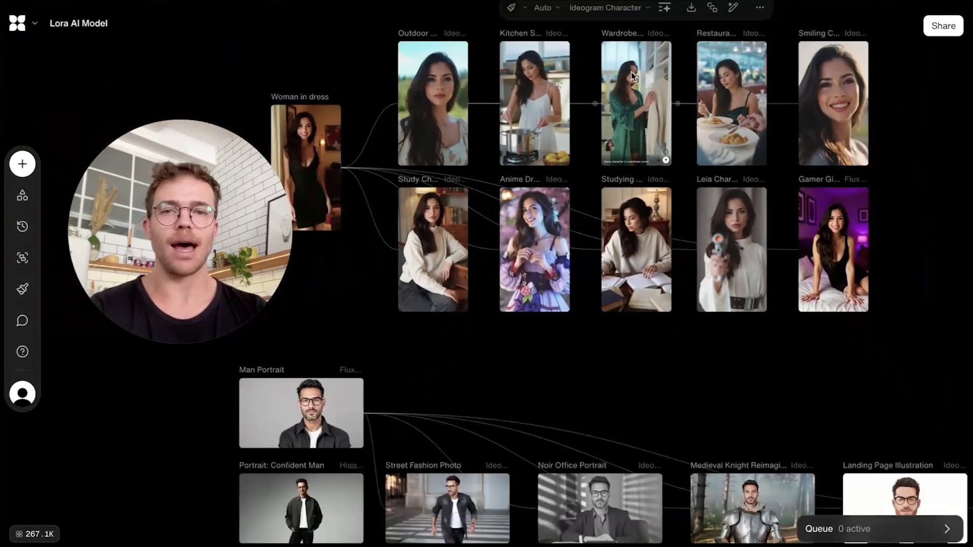
scroll(700, 121, left, 2)
scroll(700, 123, left, 1)
mouse_move(637, 249)
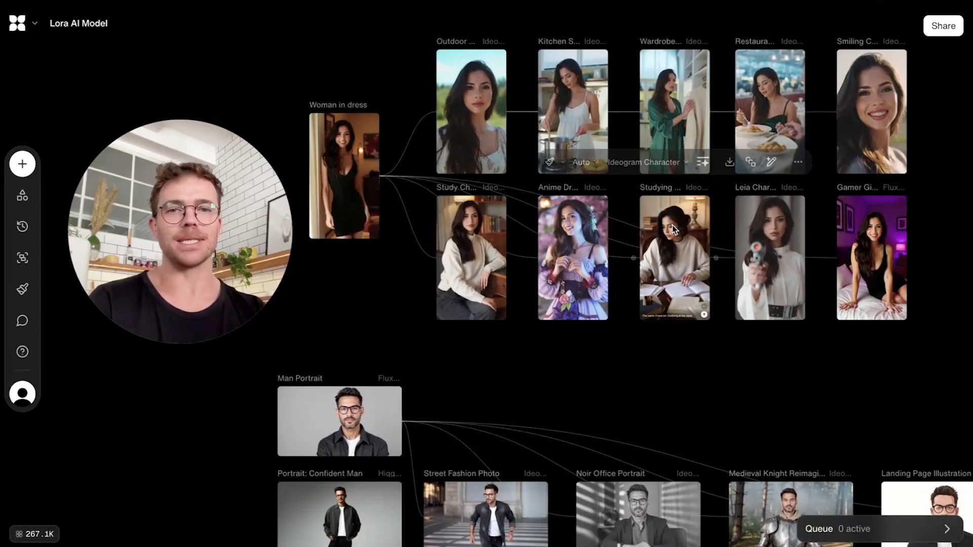
scroll(672, 230, up, 2)
scroll(673, 230, up, 3)
scroll(673, 229, up, 1)
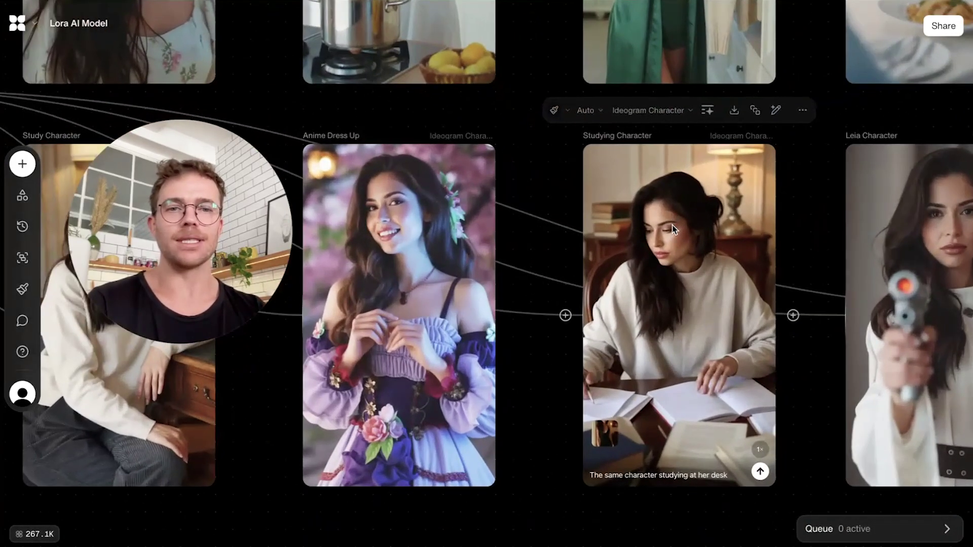
scroll(672, 228, down, 6)
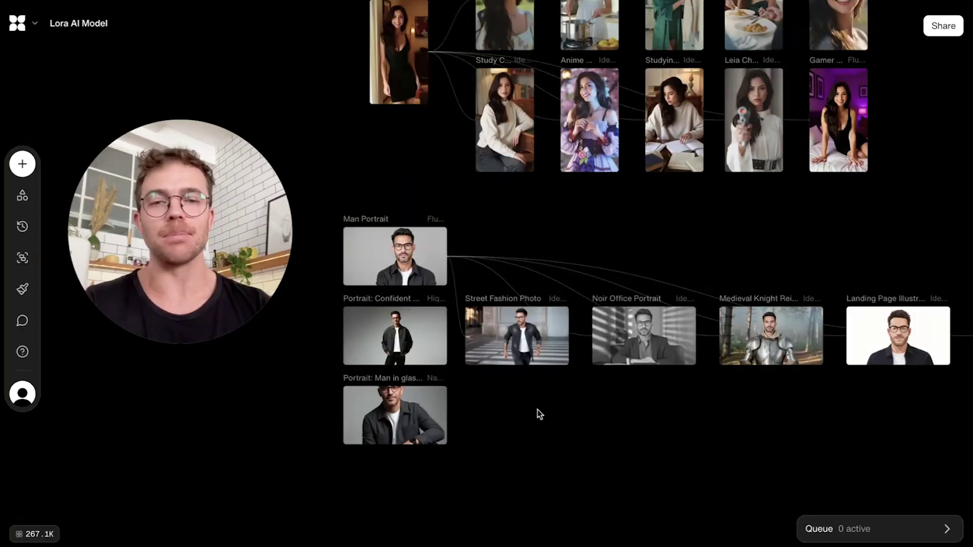
scroll(537, 410, up, 2)
scroll(537, 410, up, 1)
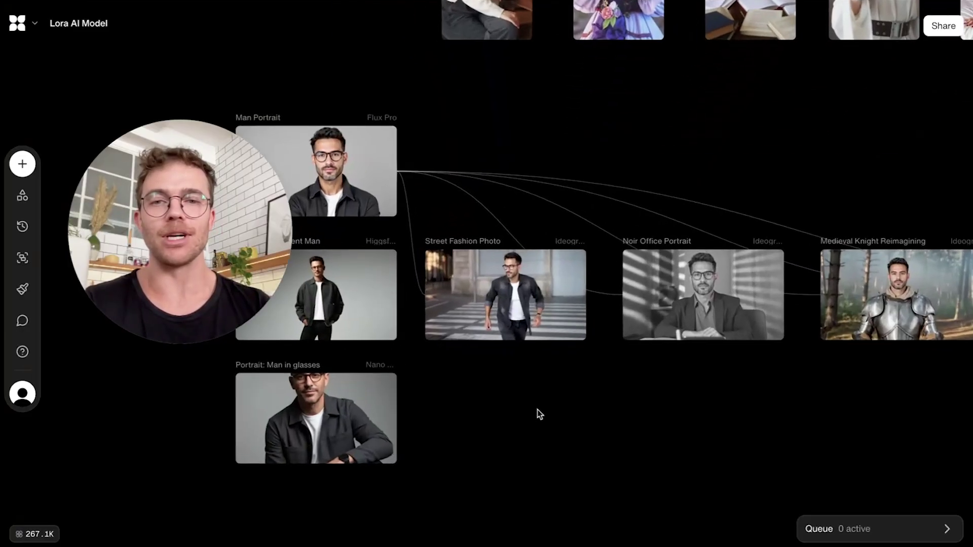
scroll(538, 410, right, 5)
scroll(538, 409, right, 3)
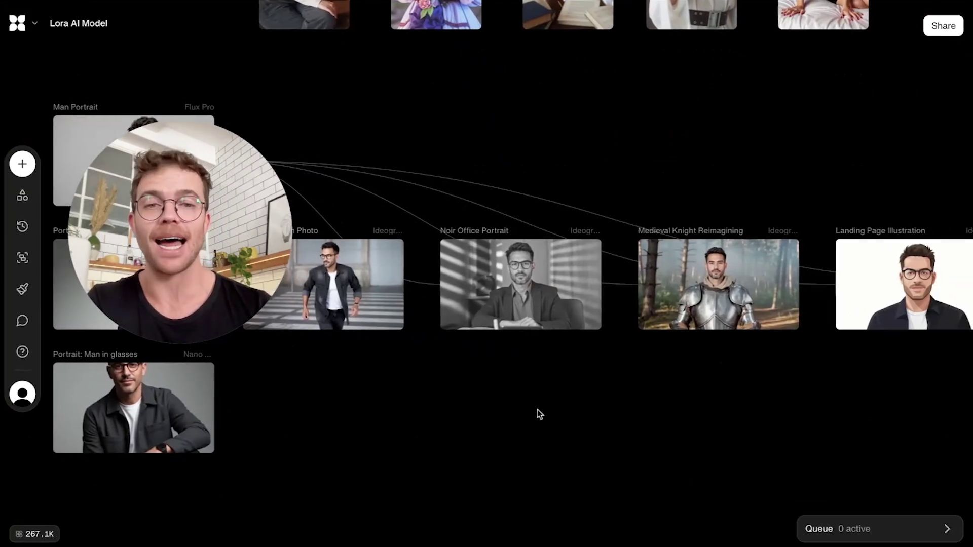
scroll(537, 410, right, 5)
scroll(537, 409, right, 2)
scroll(537, 410, right, 4)
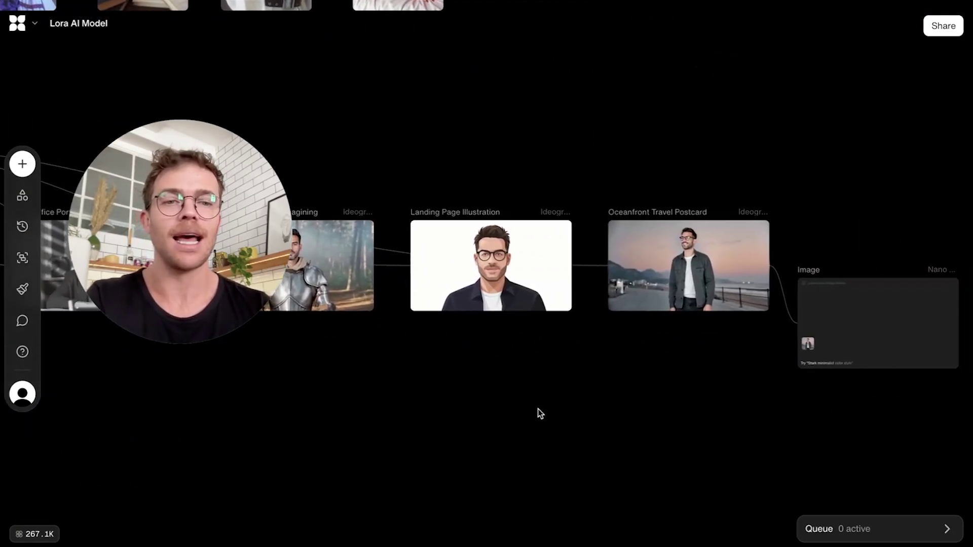
scroll(537, 414, right, 1)
scroll(537, 414, down, 3)
scroll(538, 414, down, 2)
scroll(538, 414, left, 3)
scroll(538, 414, left, 2)
scroll(538, 414, left, 1)
scroll(537, 414, down, 1)
scroll(538, 414, left, 2)
scroll(538, 412, down, 2)
scroll(539, 413, left, 3)
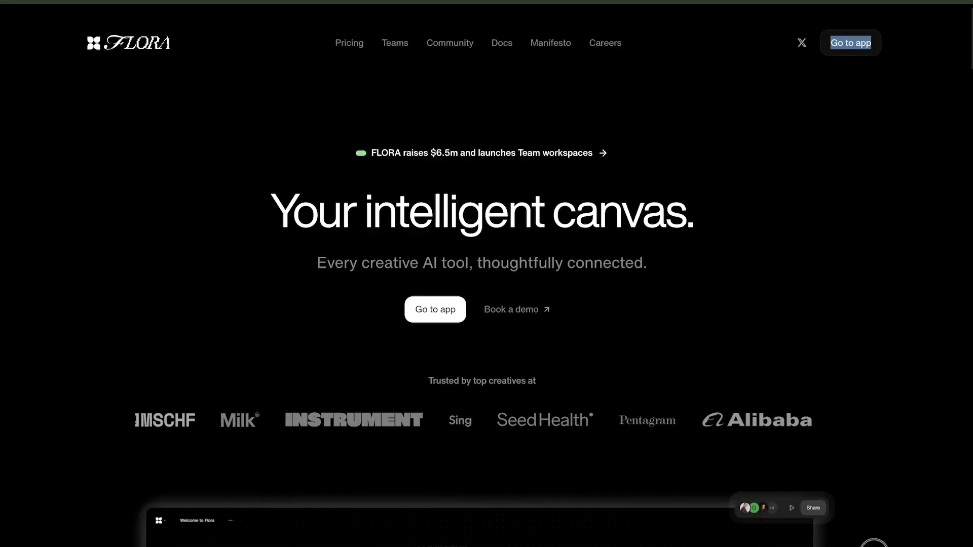
scroll(968, 343, down, 2)
scroll(969, 344, down, 4)
scroll(970, 344, down, 4)
scroll(969, 344, down, 4)
scroll(969, 344, down, 5)
scroll(969, 344, down, 5)
scroll(968, 344, down, 3)
scroll(969, 343, down, 4)
scroll(968, 344, down, 4)
scroll(969, 342, down, 1)
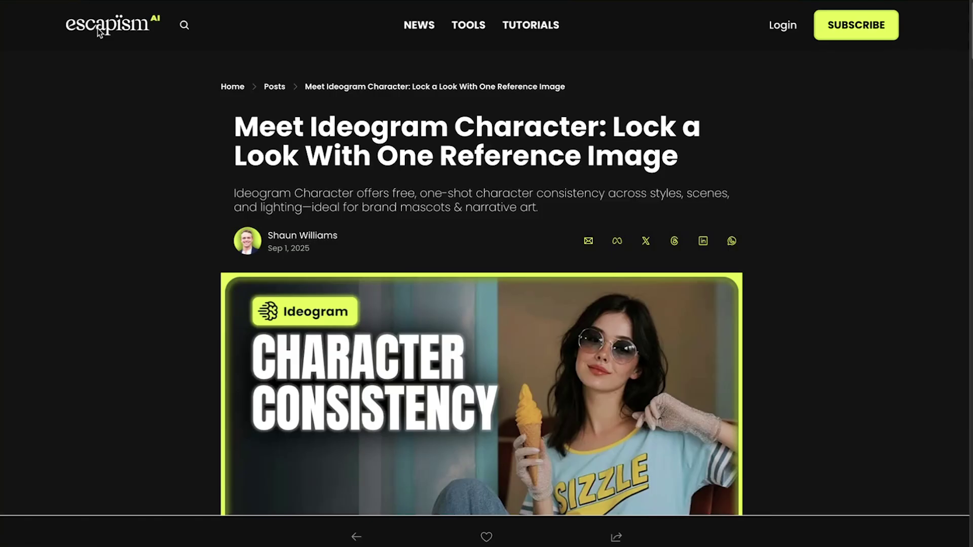
Step: Go to the escapism AI homepage using the header logo
click(110, 27)
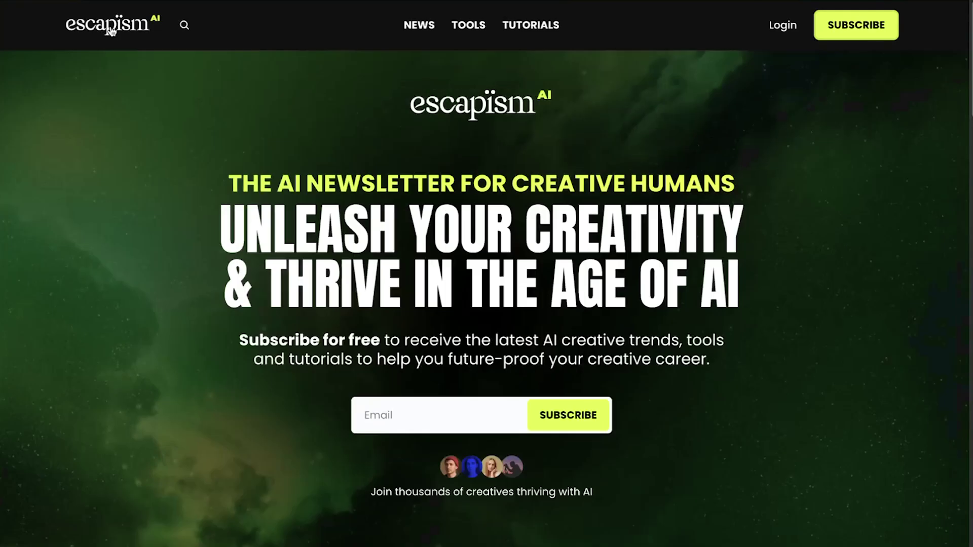